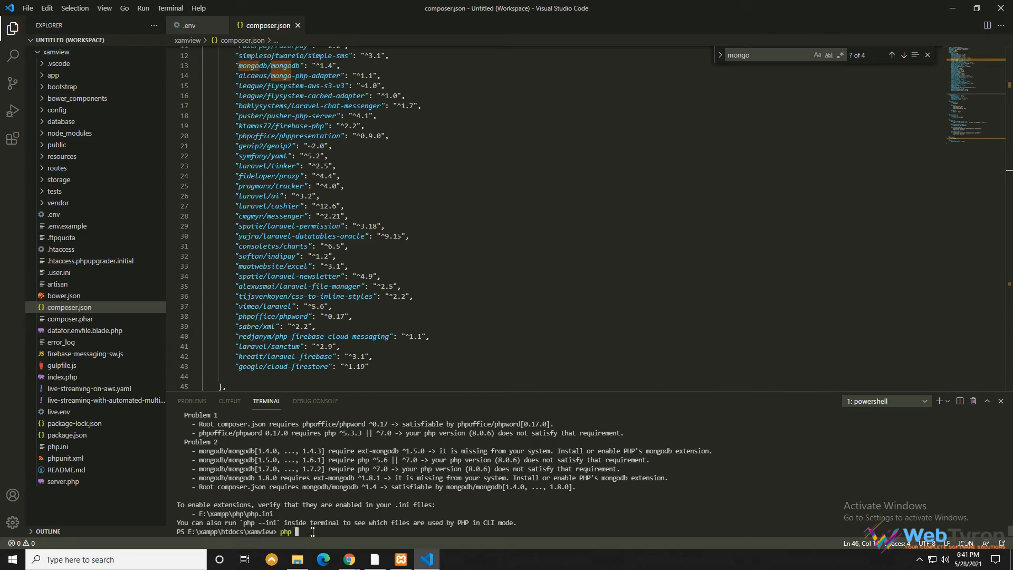
Run php -m in the project terminal and examine the list of loaded PHP modules for the MongoDB extension
type("-m")
key("Return")
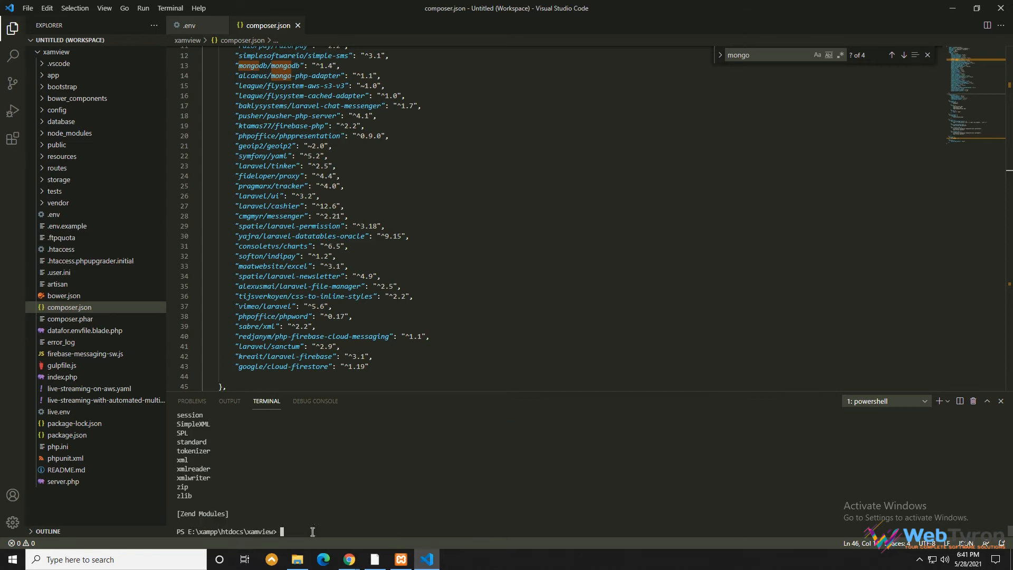
scroll(189, 501, "up", 4)
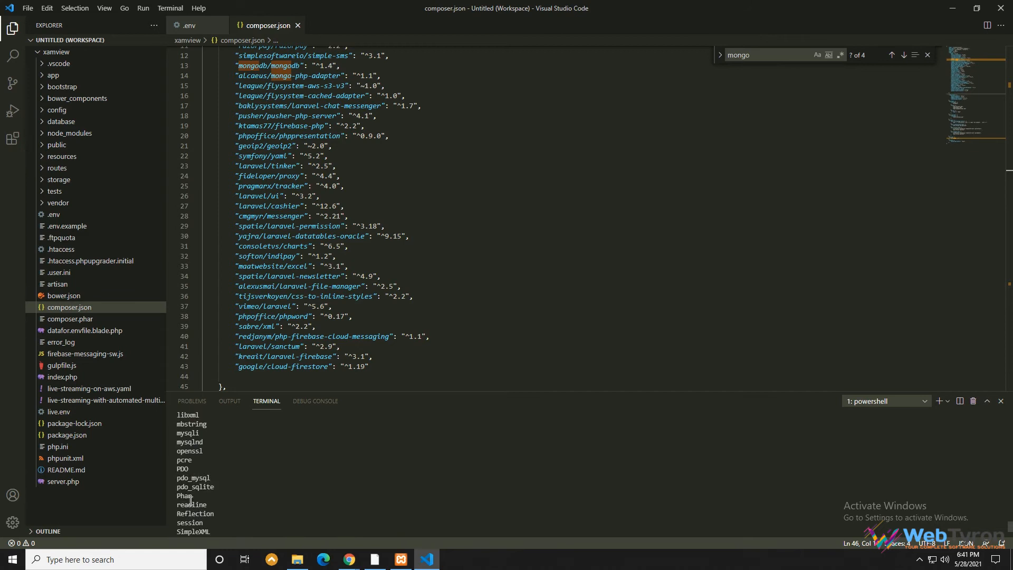
scroll(190, 496, "up", 2)
left_click_drag(207, 498, 171, 477)
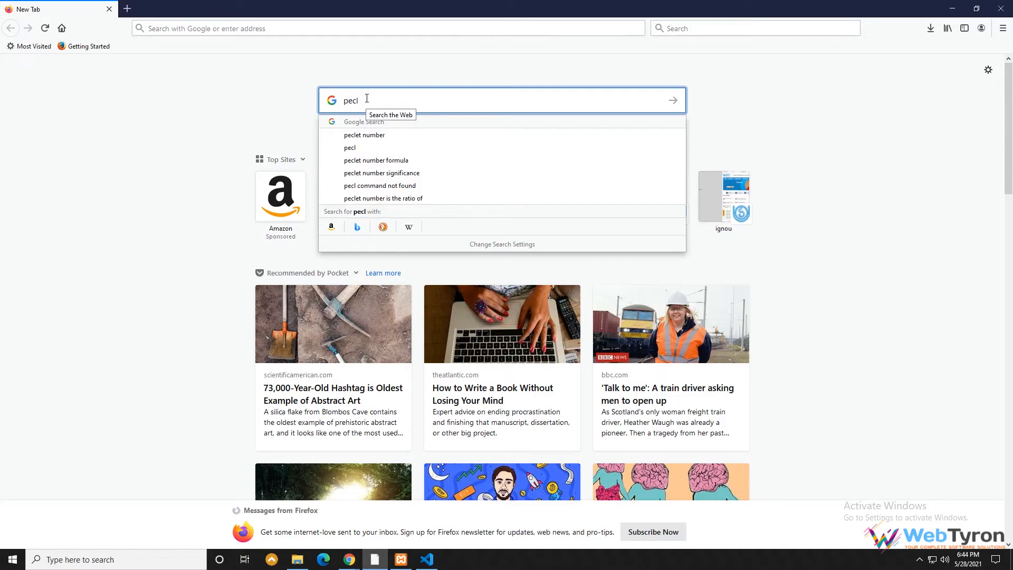
Search the web for "pecl php" and open the PECL package page for mongodb
type("php")
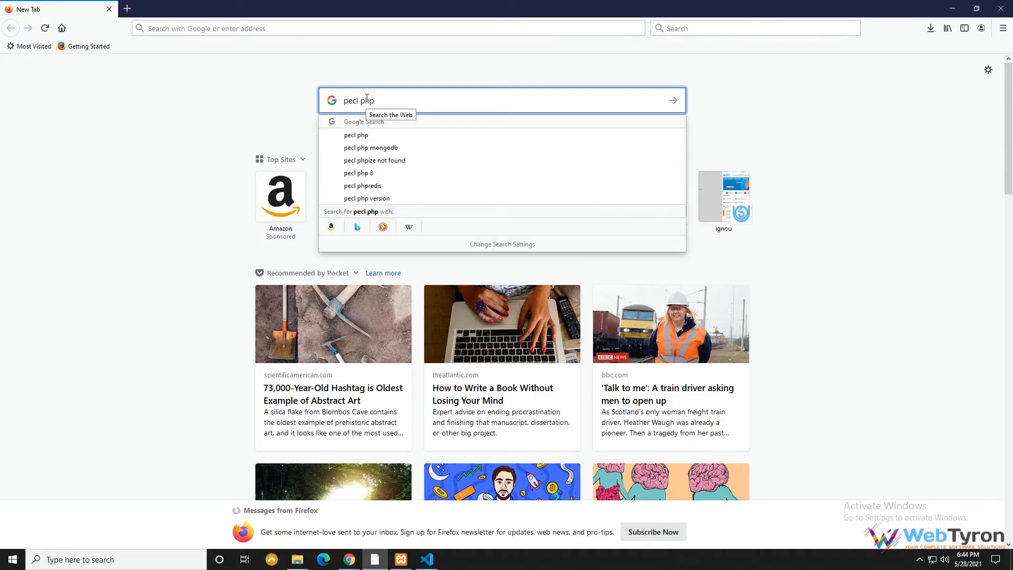
key("Return")
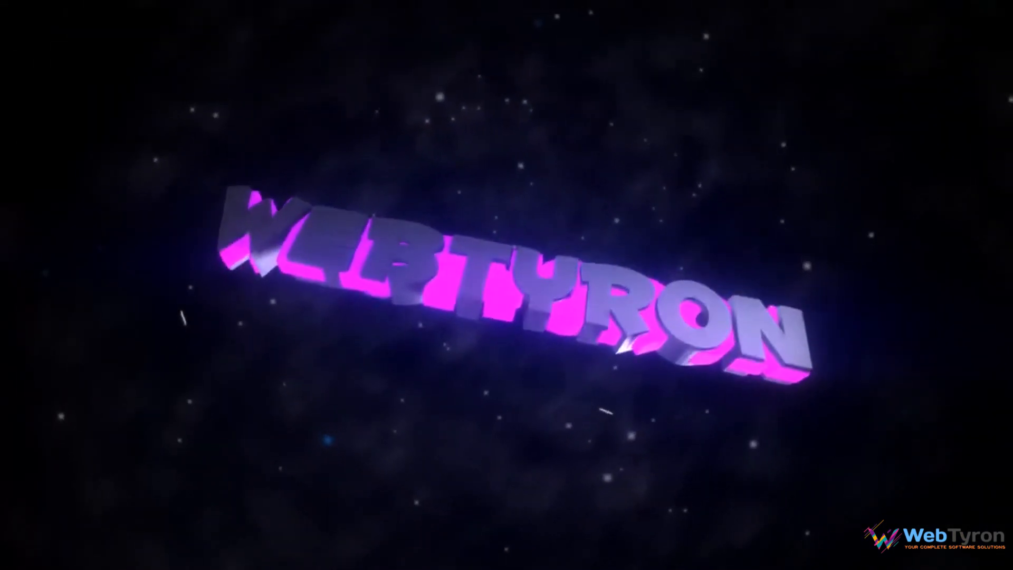
left_click(125, 250)
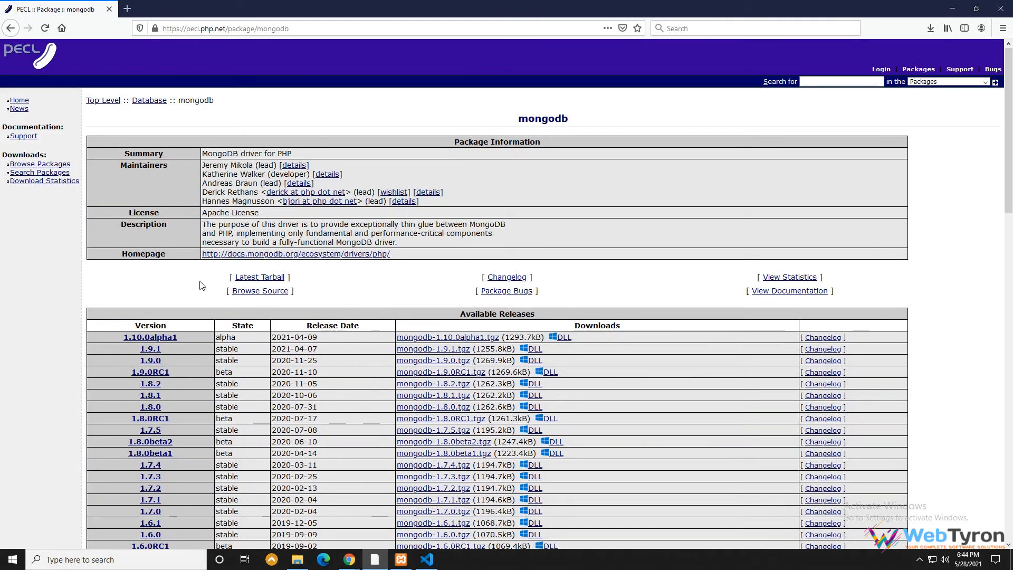
Download the Windows 8.0 Thread Safe (TS) x64 DLL archive of mongodb release 1.9.1 and save the file
scroll(200, 280, "down", 2)
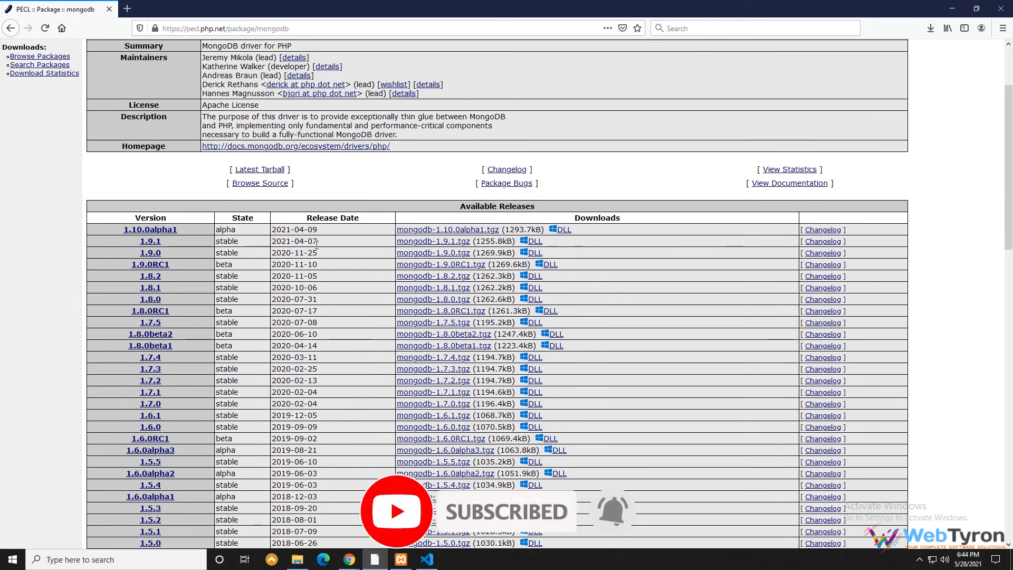
left_click_drag(319, 242, 217, 245)
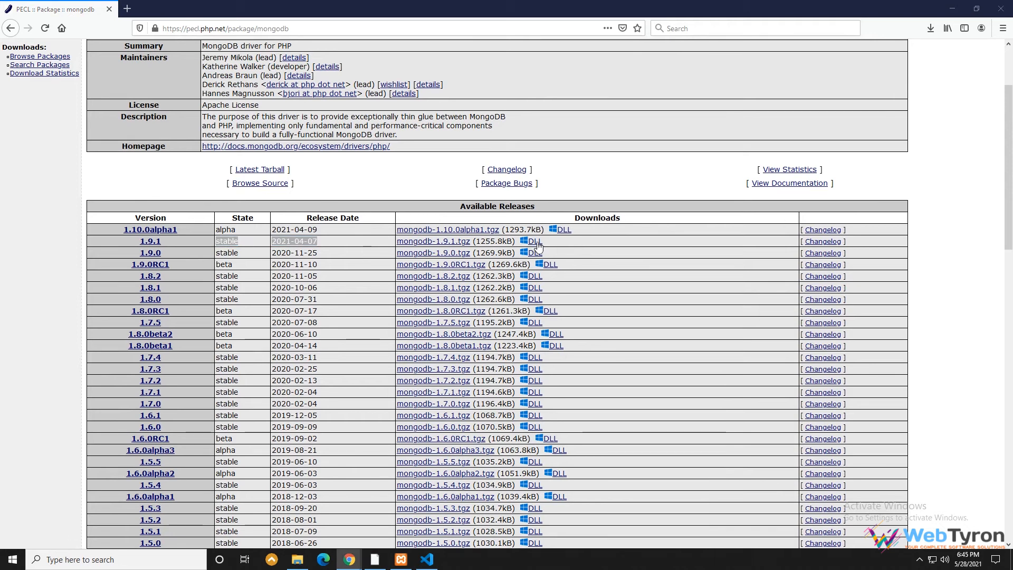
left_click(534, 242)
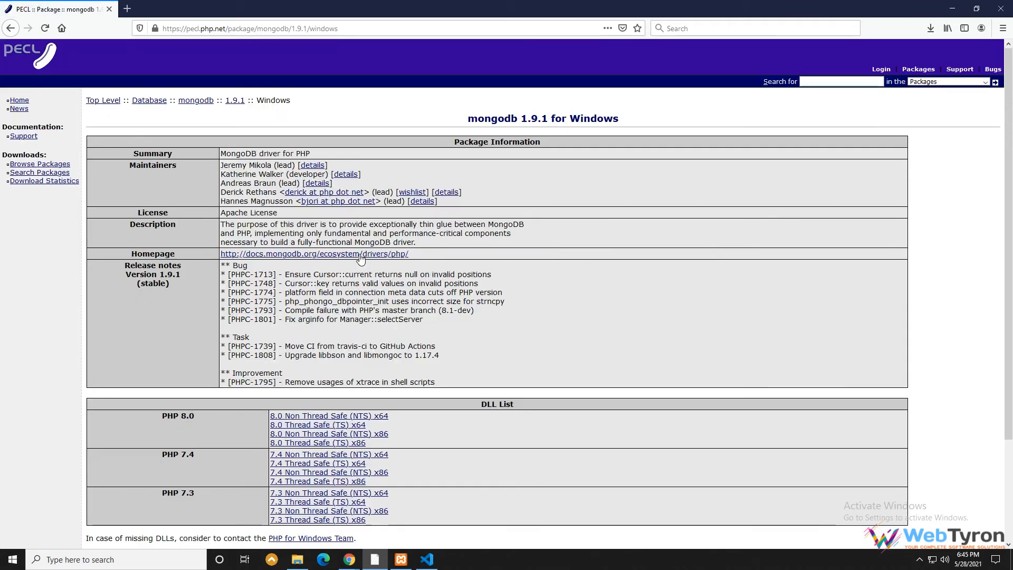
scroll(280, 280, "down", 3)
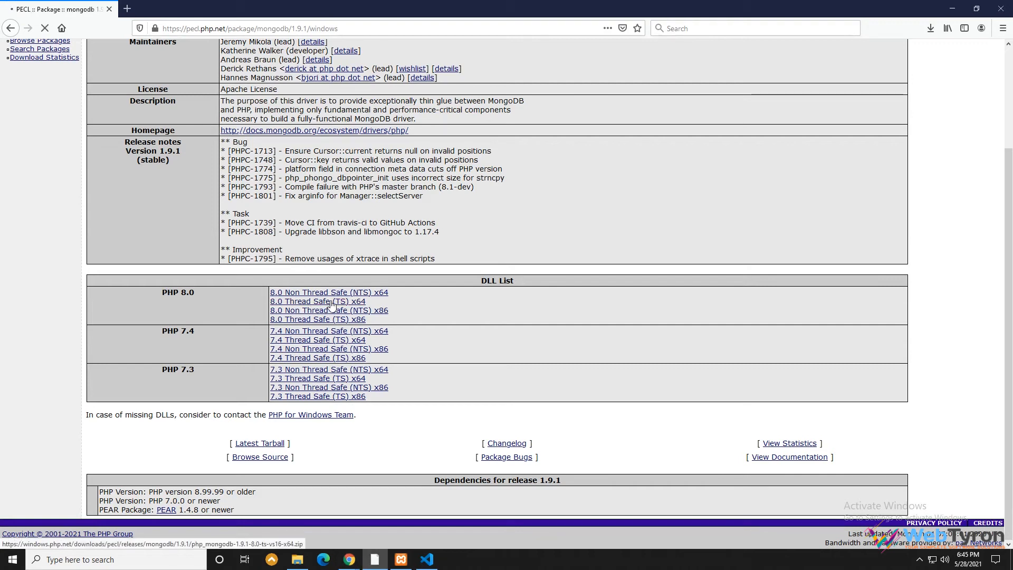
left_click(418, 302)
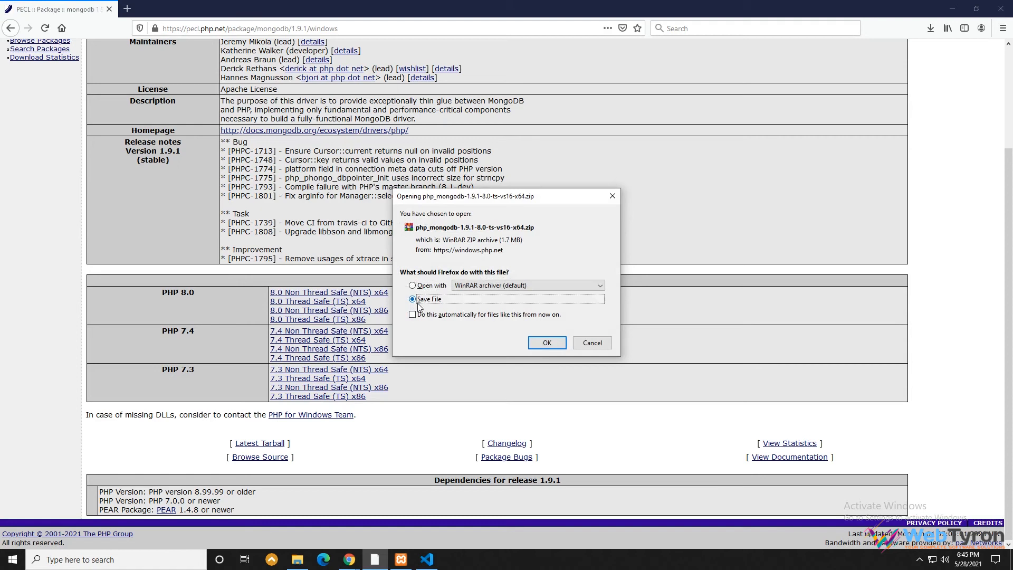
left_click(547, 343)
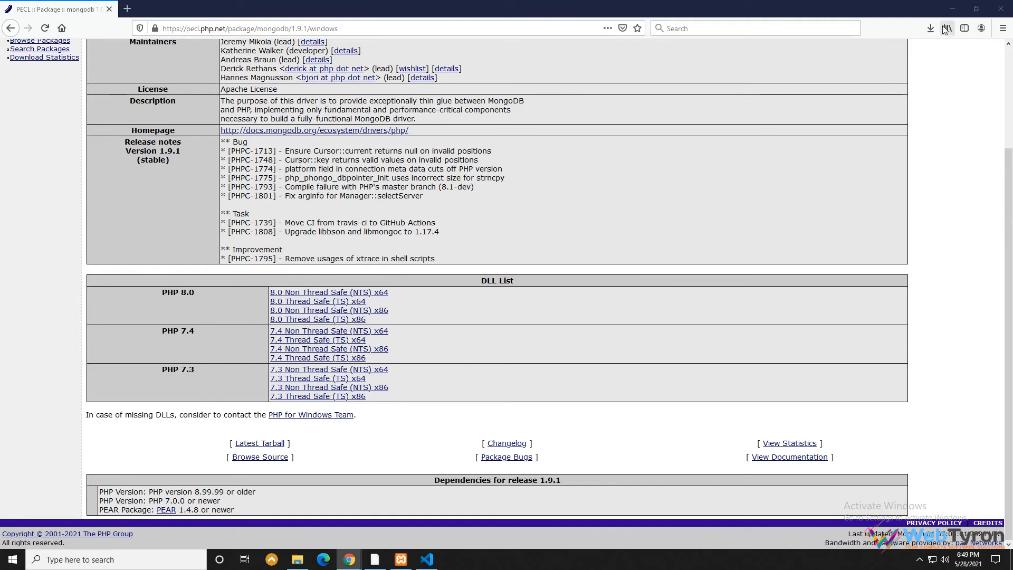
Show the downloaded php_mongodb-1.9.1-8.0-ts-vs16-x64 archive in its folder and extract it to a folder of the same name
left_click(931, 30)
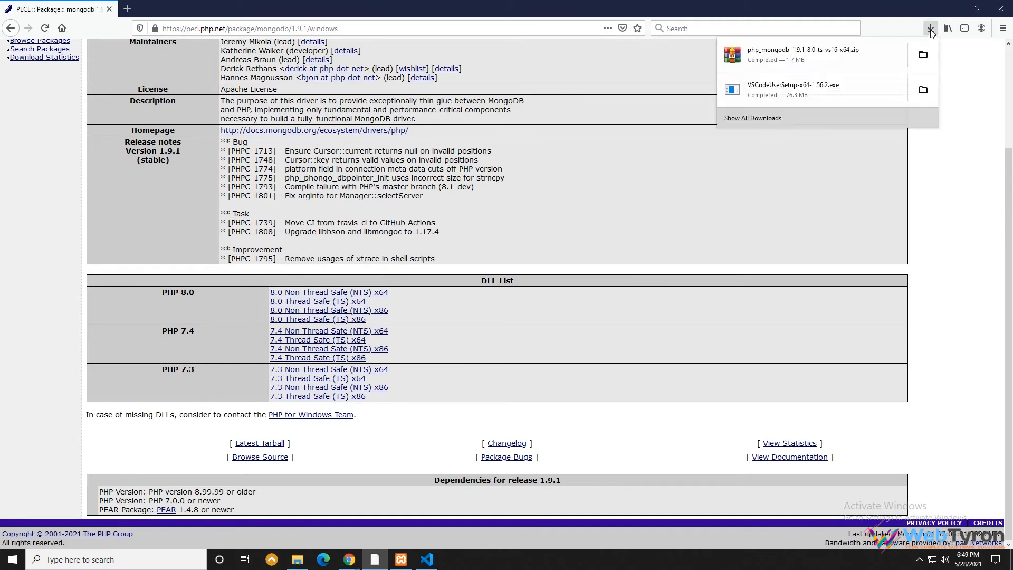
left_click(923, 55)
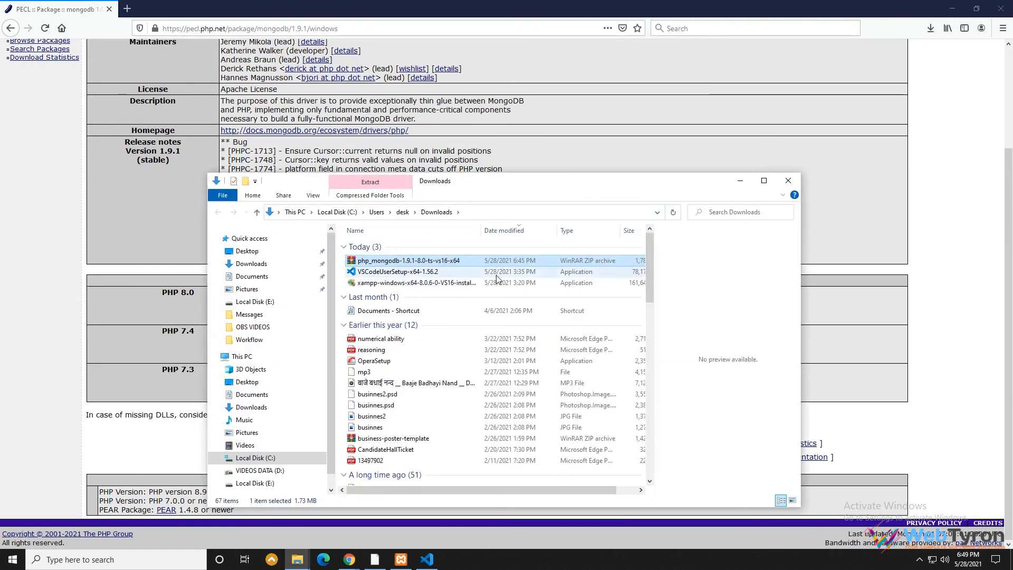
right_click(378, 262)
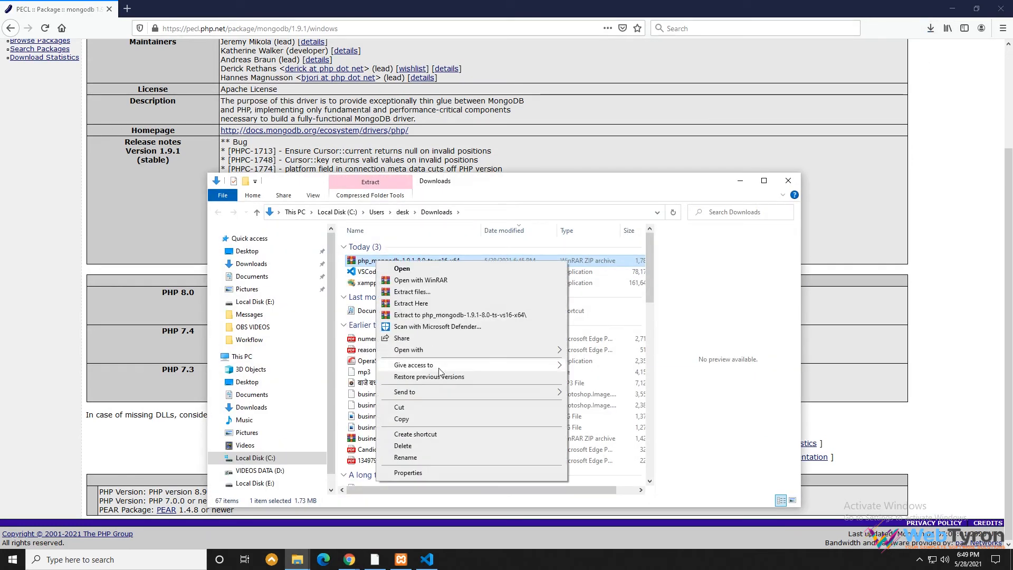
left_click(399, 315)
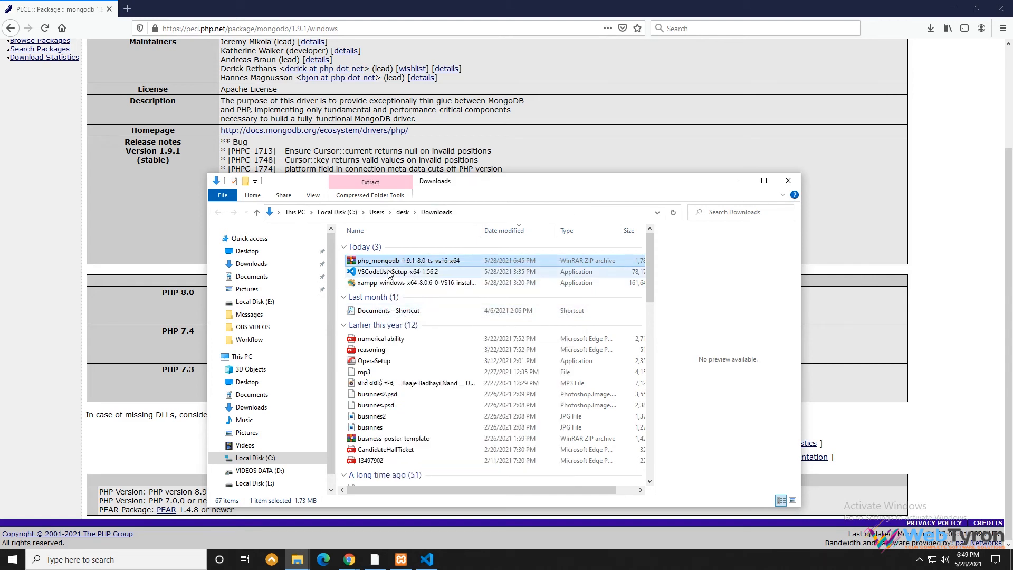
Copy php_mongodb.dll from the extracted php_mongodb-1.9.1-8.0-ts-vs16-x64 folder
double_click(373, 295)
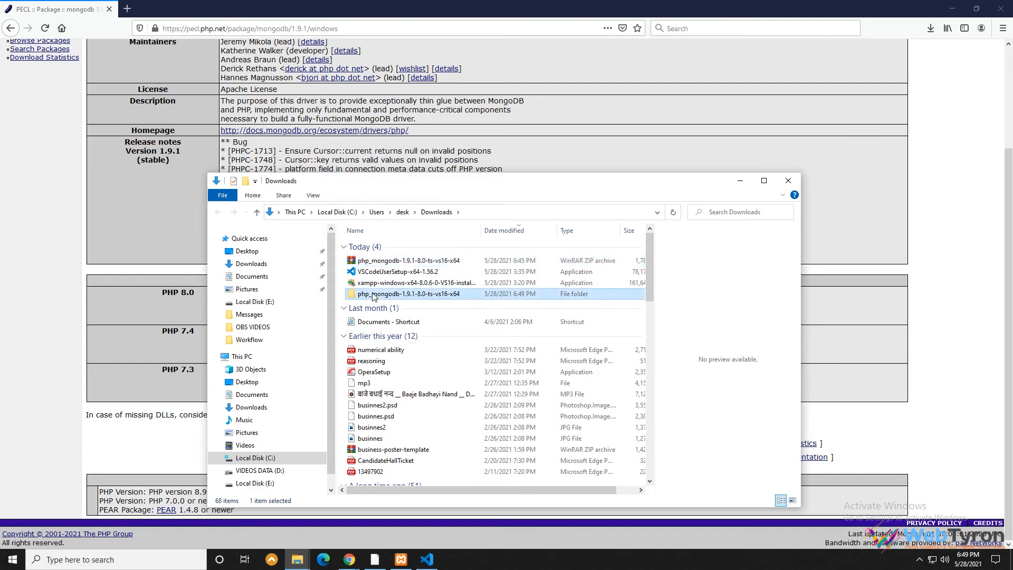
left_click(377, 281)
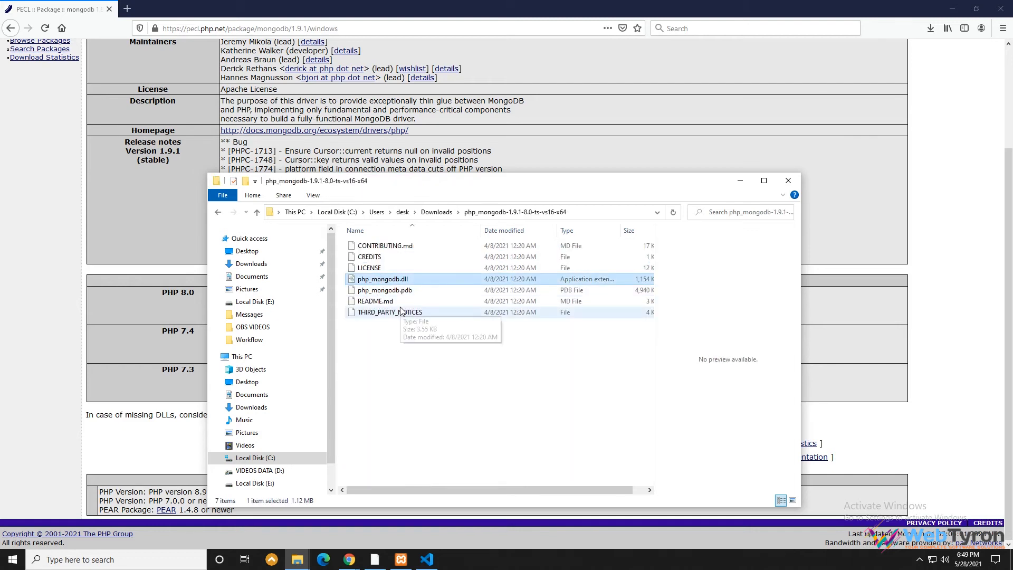
right_click(393, 280)
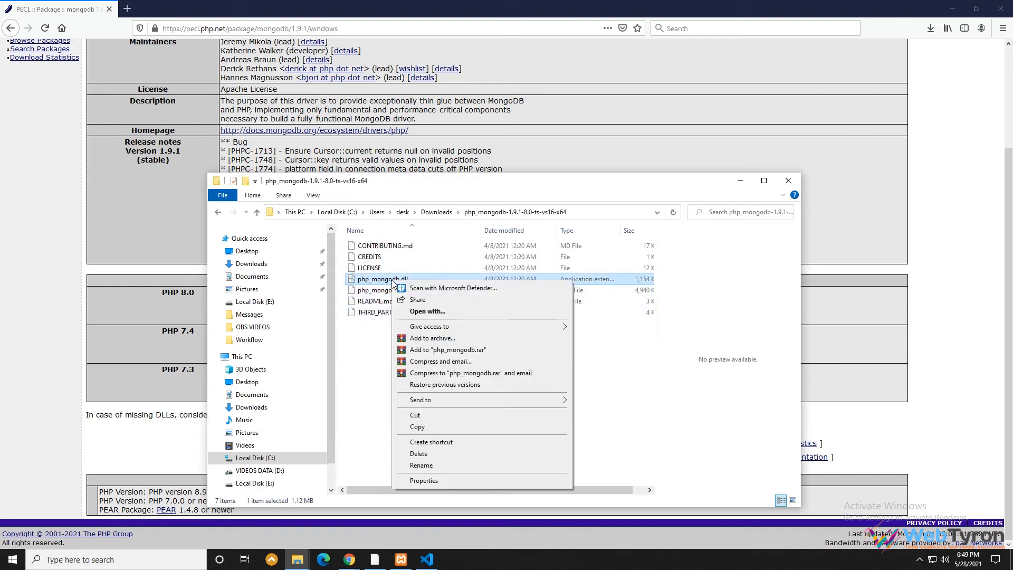
left_click(425, 427)
Replace the Downloads path with E:\xampp to go to the XAMPP installation folder
left_click(425, 212)
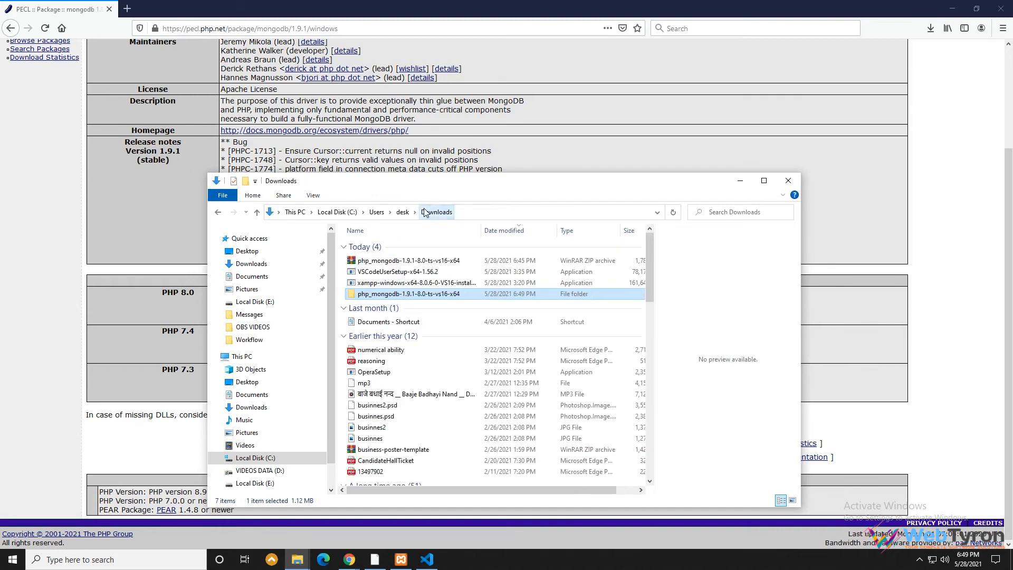
double_click(483, 210)
double_click(483, 210)
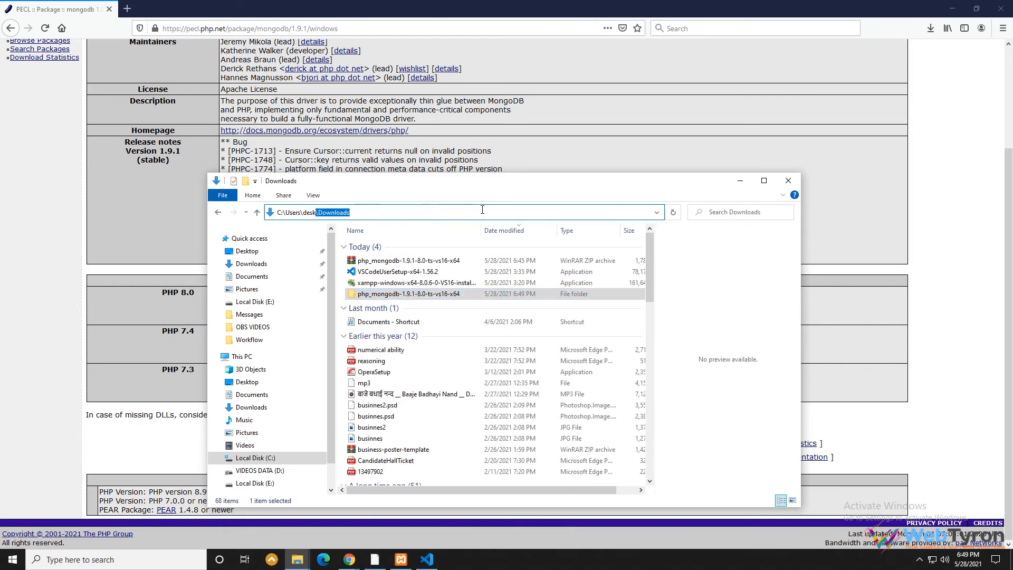
double_click(482, 211)
left_click(483, 210)
key("BackSpace")
key("BackSpace")
key("BackSpace")
key("BackSpace")
key("BackSpace")
key("BackSpace")
key("BackSpace")
key("BackSpace")
key("BackSpace")
key("BackSpace")
key("BackSpace")
key("BackSpace")
key("BackSpace")
key("BackSpace")
key("BackSpace")
key("BackSpace")
key("BackSpace")
key("BackSpace")
key("BackSpace")
key("BackSpace")
key("BackSpace")
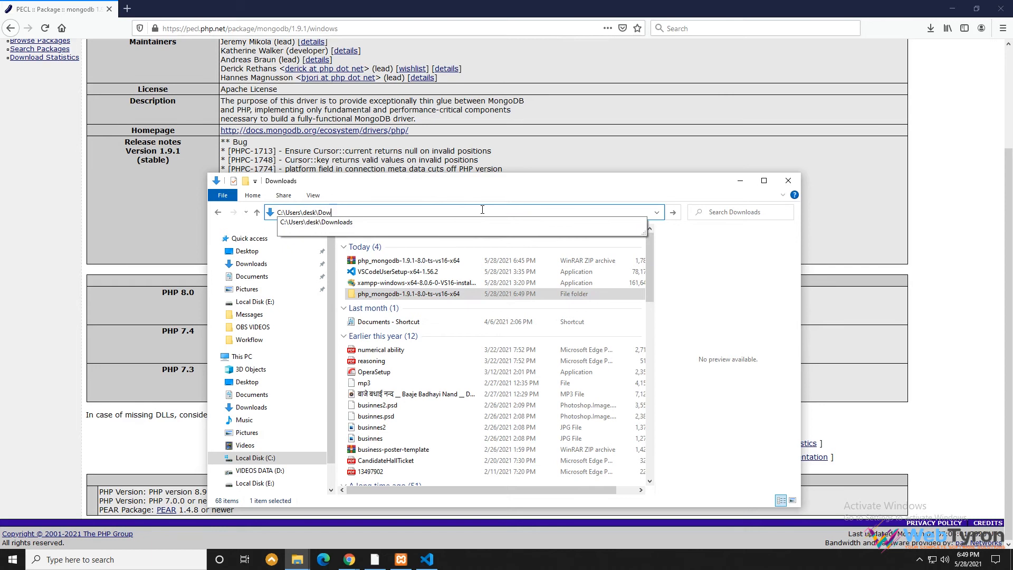
type("E:")
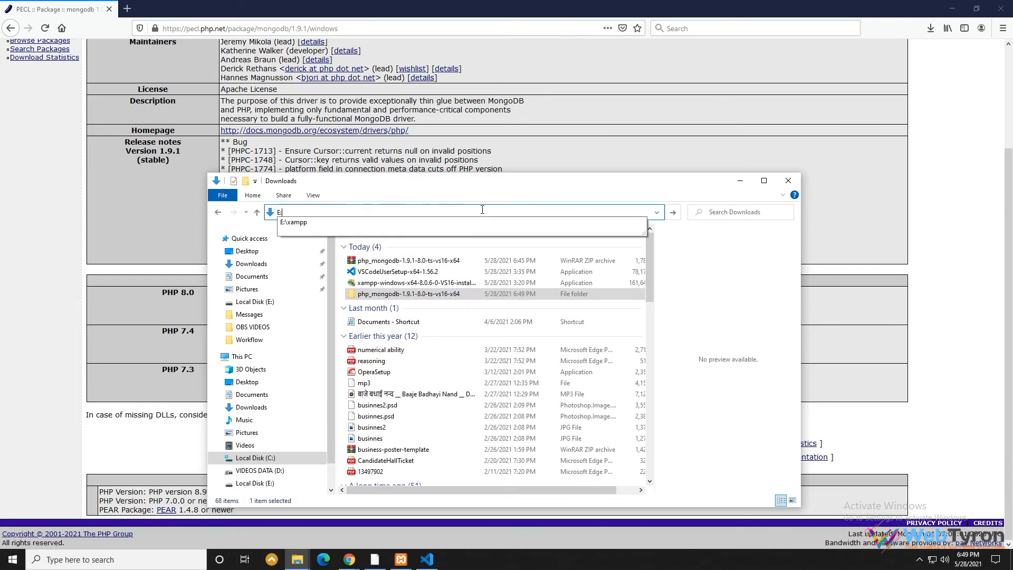
key("Down")
key("Return")
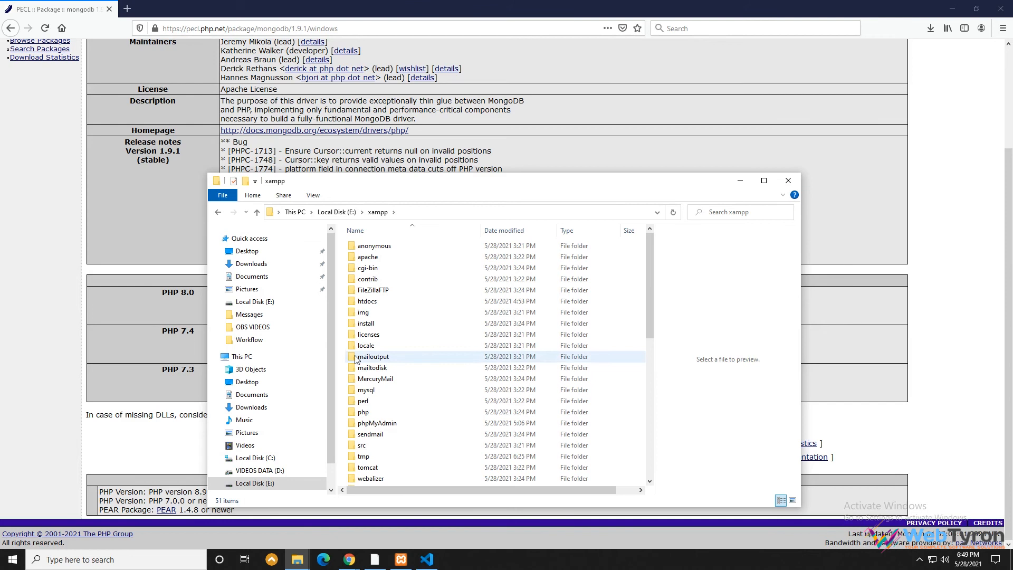
Paste php_mongodb.dll into the ext folder inside XAMPP's php folder
double_click(359, 412)
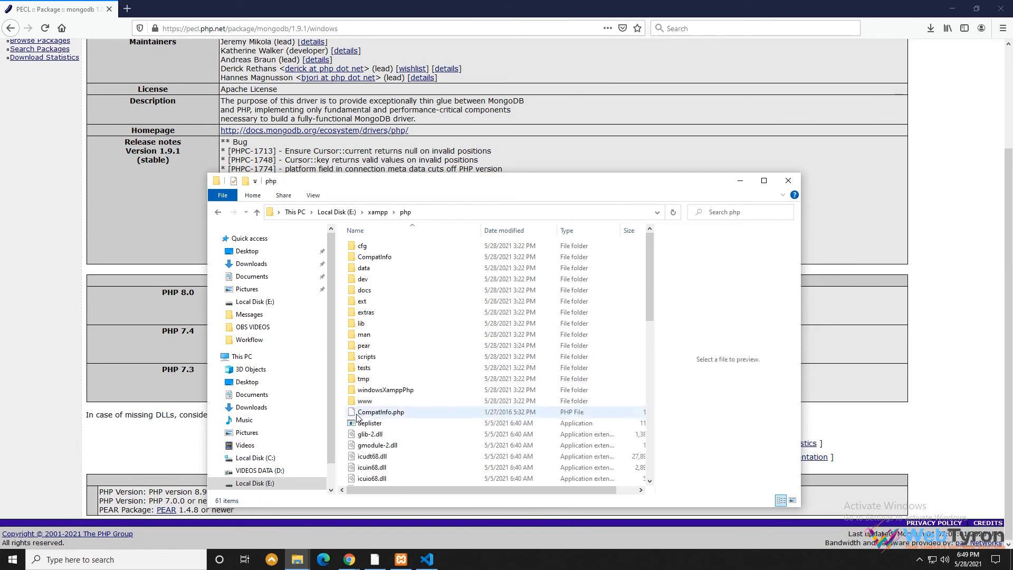
double_click(361, 303)
scroll(475, 385, "down", 6)
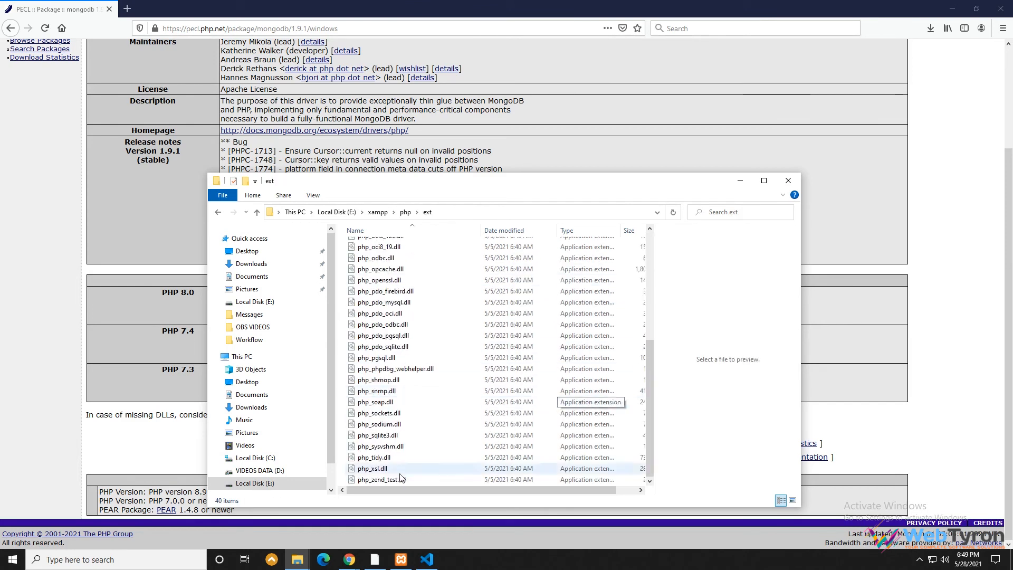
right_click(343, 475)
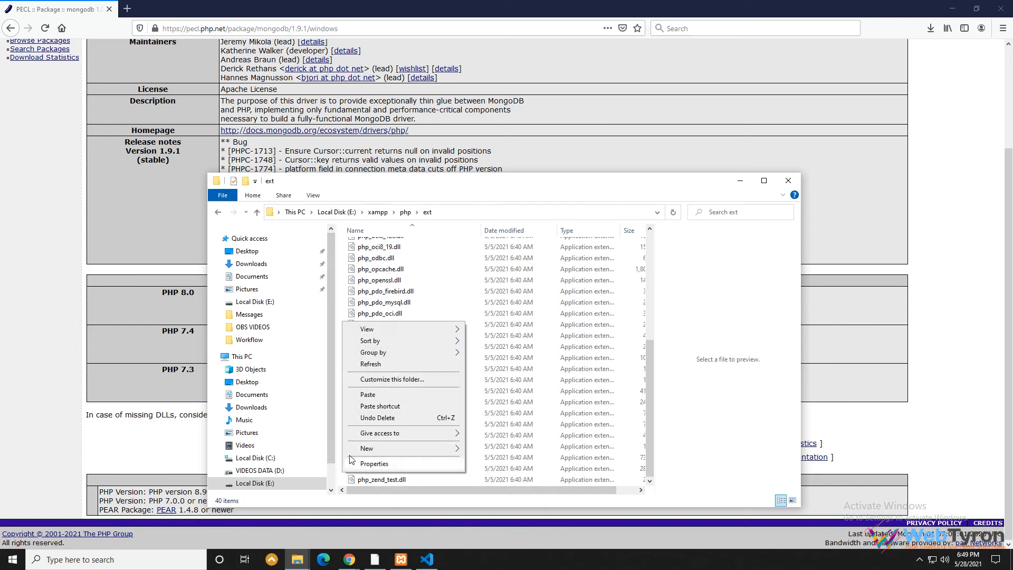
left_click(368, 395)
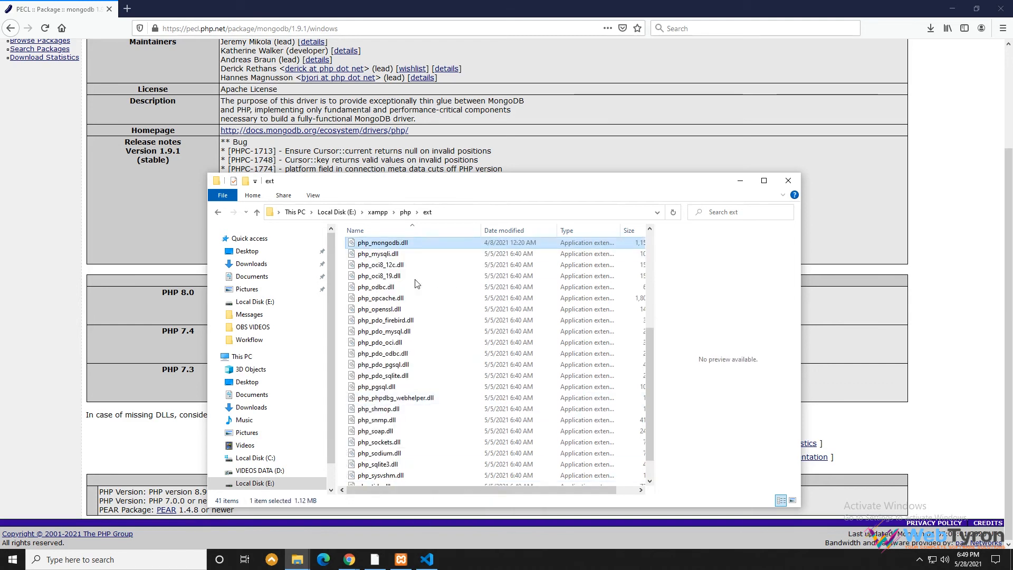
Select the full file name of the pasted php_mongodb.dll, extension included, without renaming the file
left_click(412, 244)
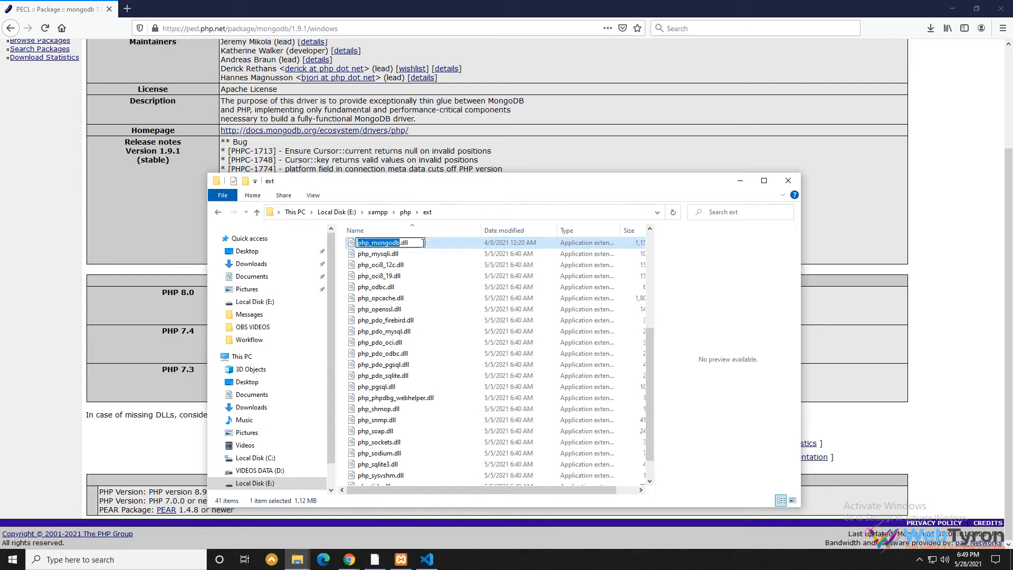
key("ctrl+a")
left_click(419, 243)
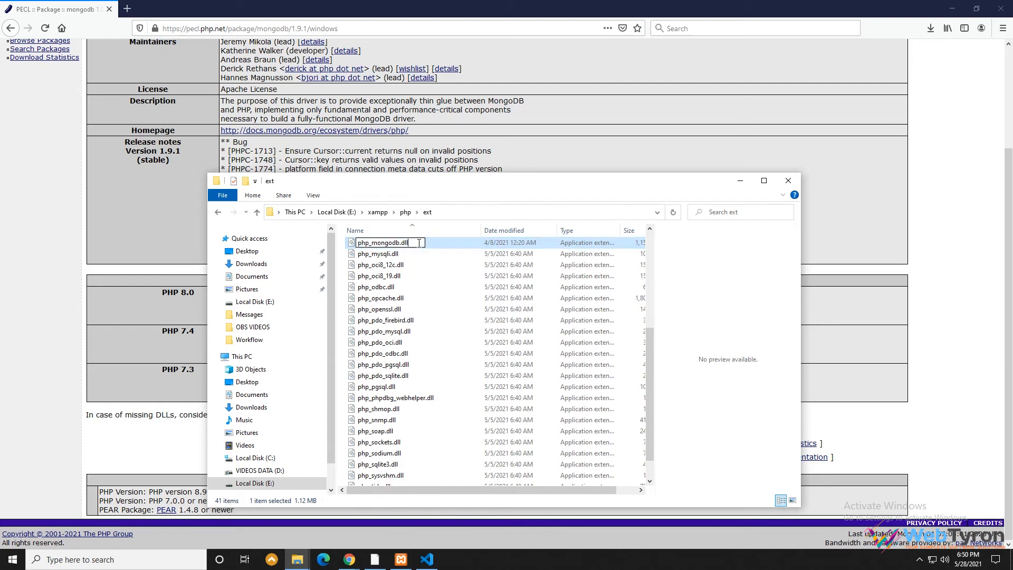
left_click(342, 475)
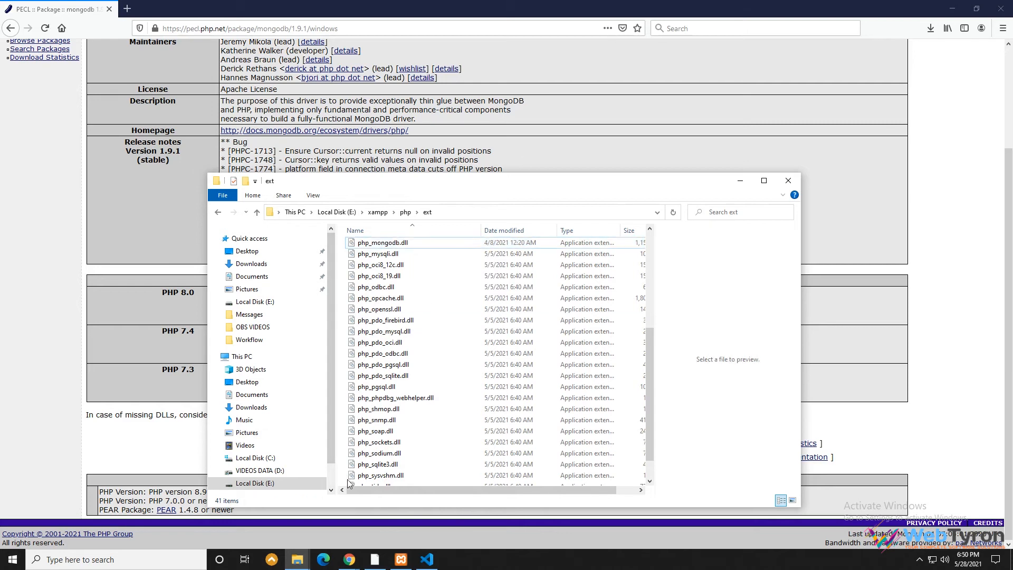
Return to XAMPP's php folder, enlarge the window and open the php configuration settings file
left_click(405, 211)
left_click(376, 393)
scroll(376, 393, "down", 8)
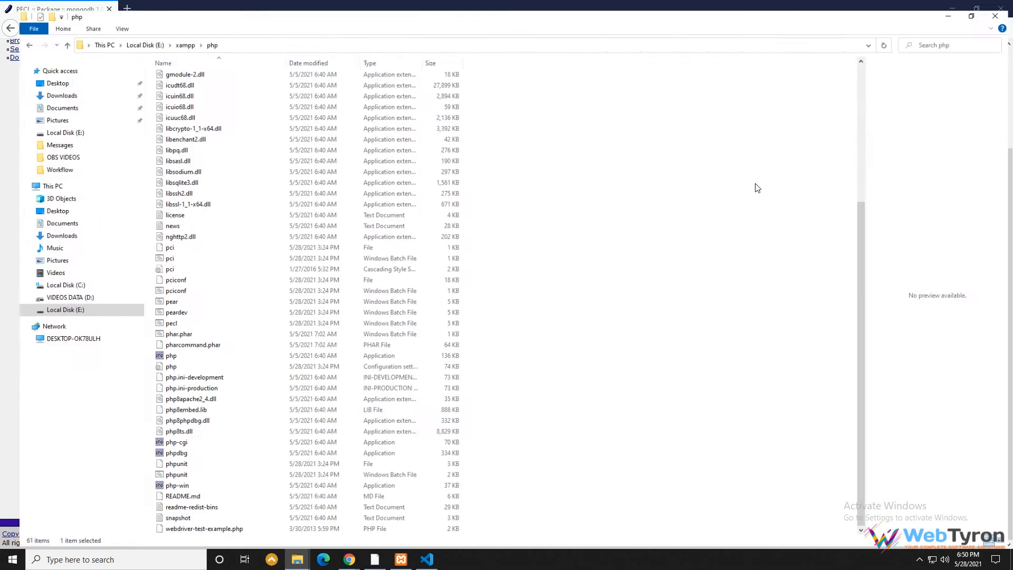
left_click(763, 181)
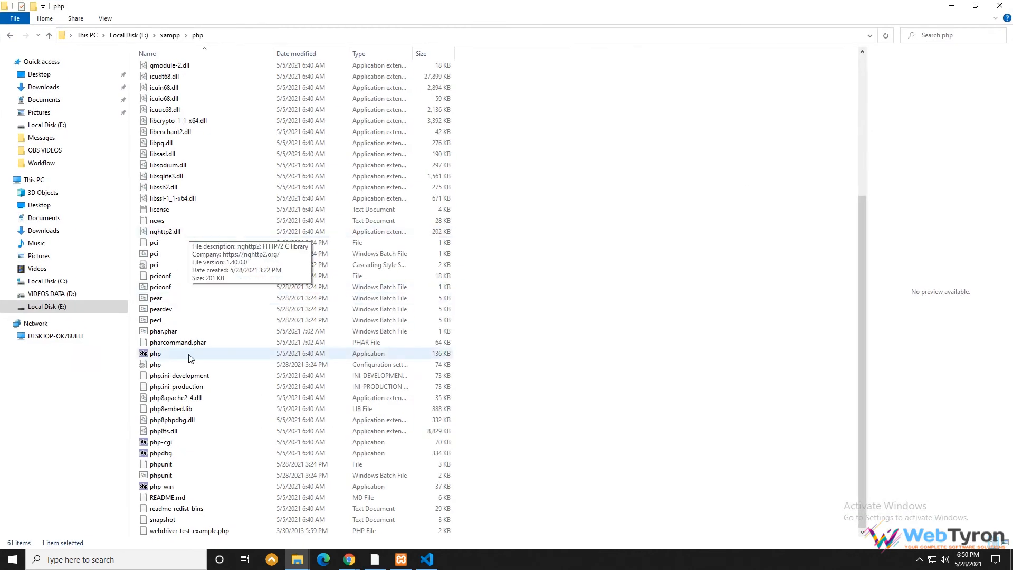
double_click(165, 368)
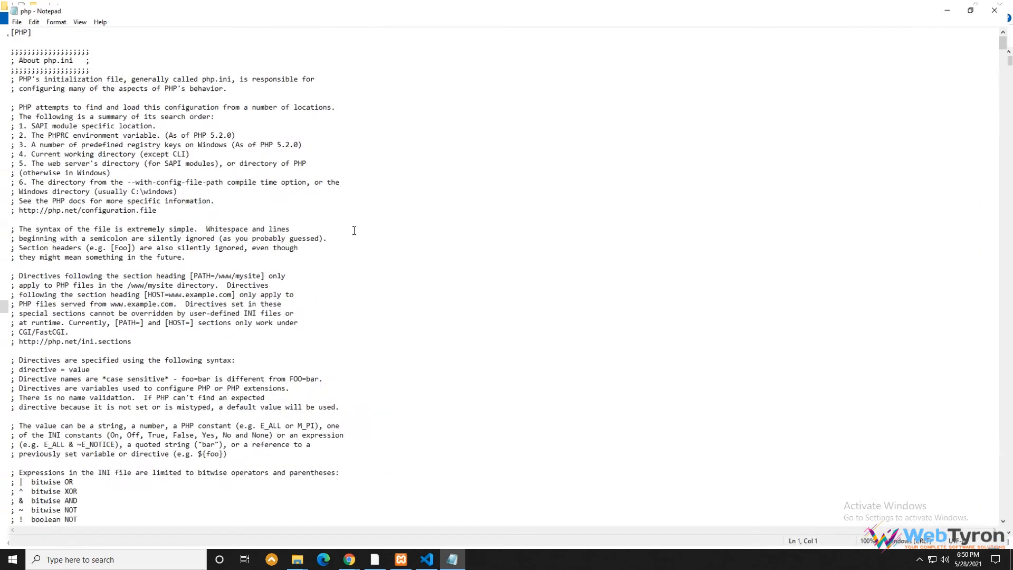
Search the php configuration file for "extension" and step through the matches to the list of extension entries under Dynamic Extensions
left_click(347, 231)
scroll(405, 408, "down", 15)
scroll(404, 408, "down", 10)
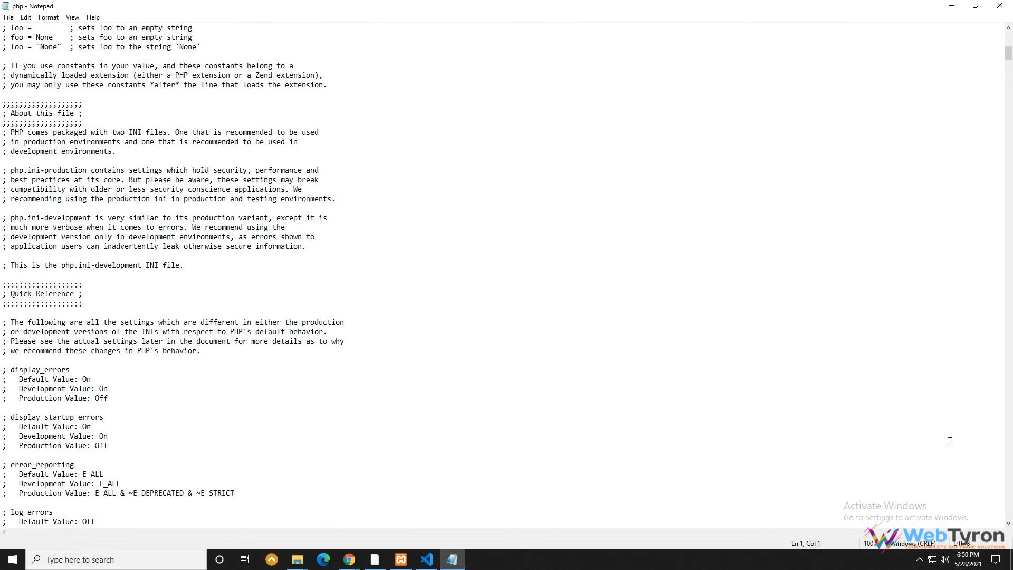
scroll(594, 237, "up", 20)
left_click(594, 237)
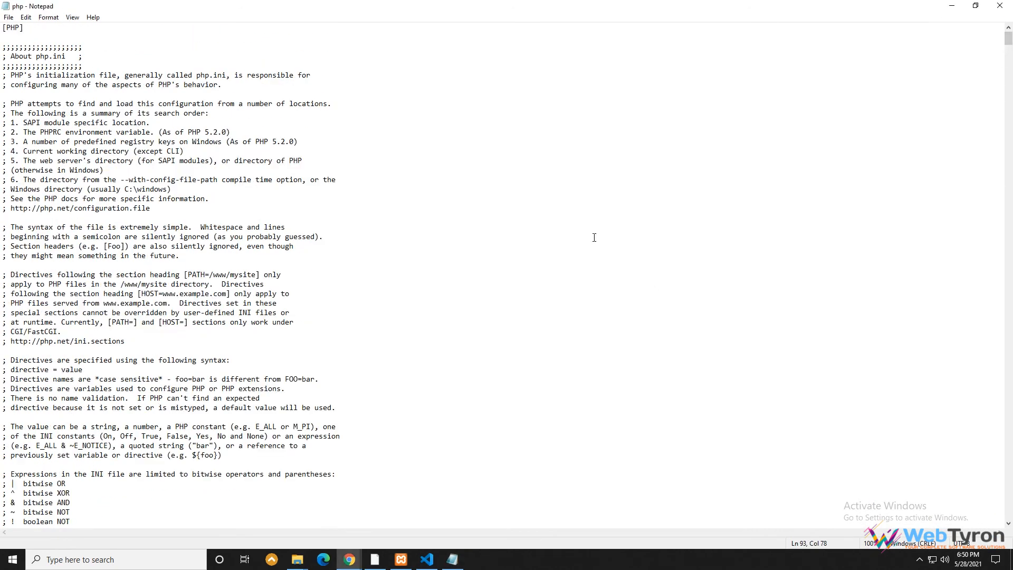
key("ctrl+f")
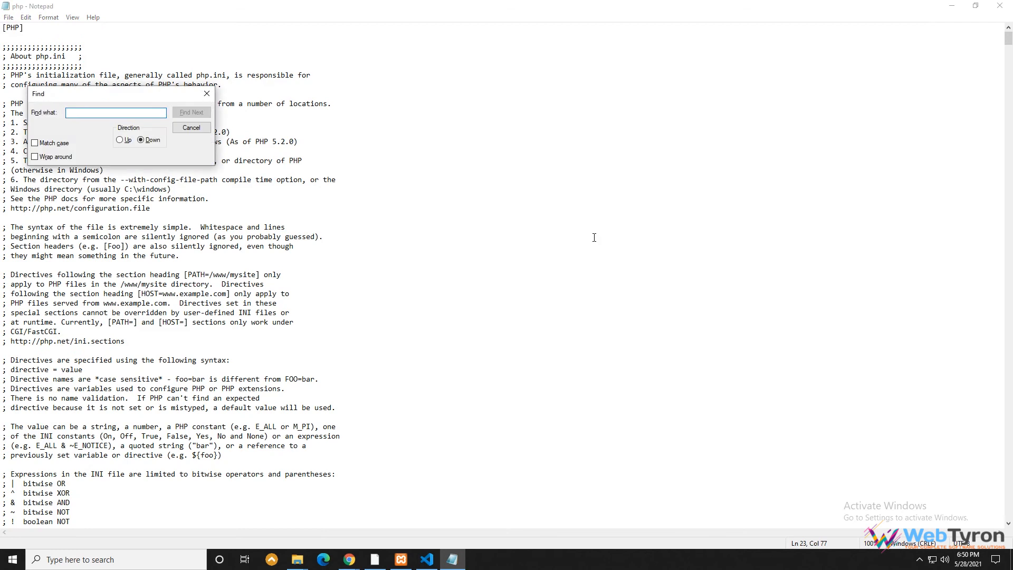
type("ex")
type("tension")
key("Return")
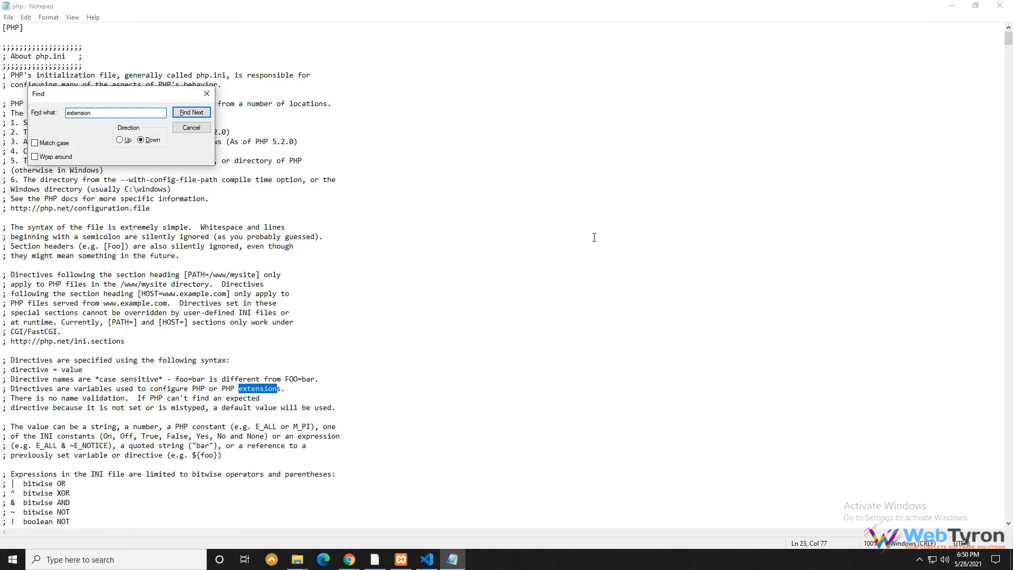
key("Return")
key("Return")
key("Return")
key("Return")
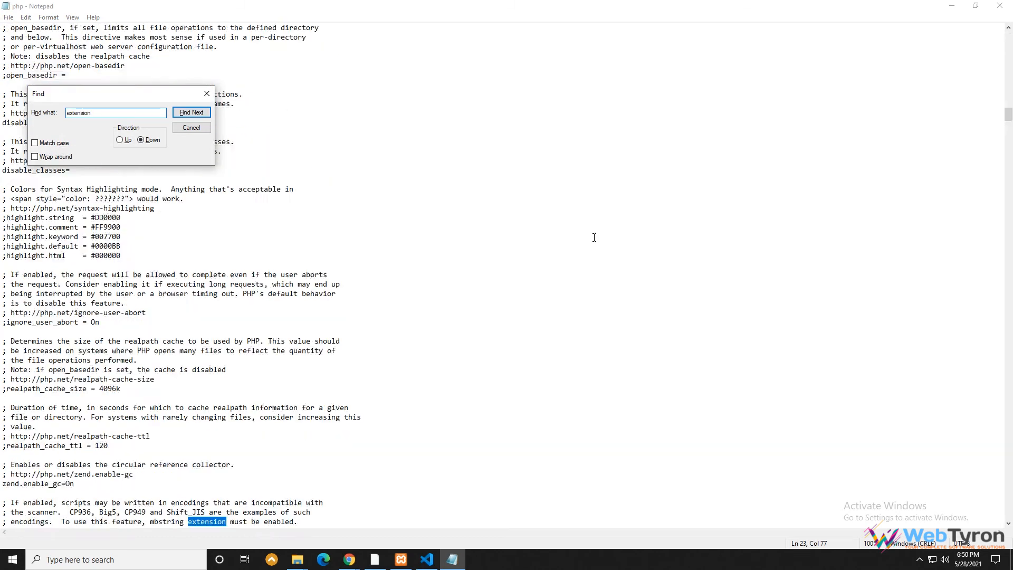
key("Return")
key("Return")
key("Return")
key("Return")
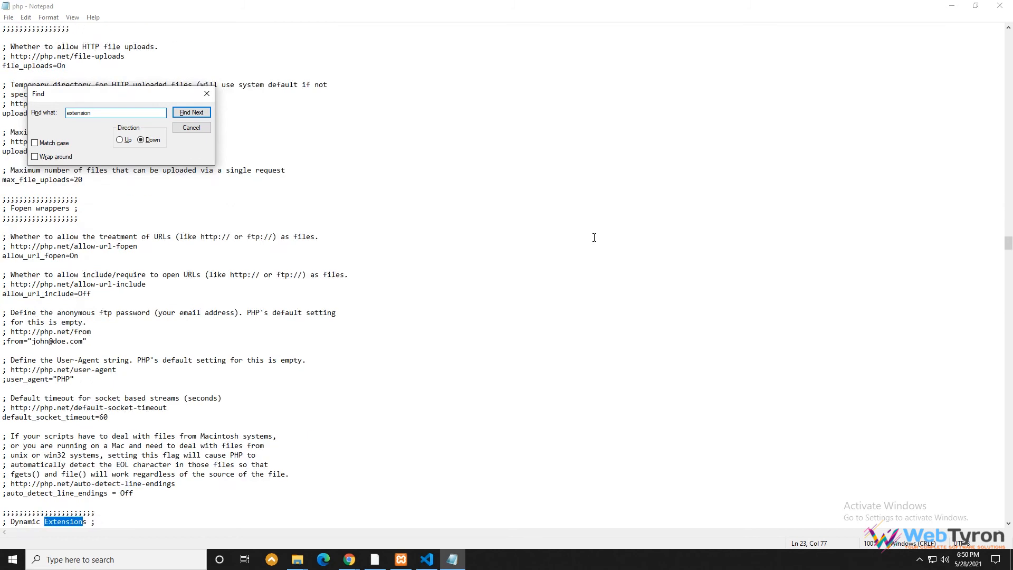
key("Return")
key("Return")
key("Return")
key("Return")
key("Return")
key("Return")
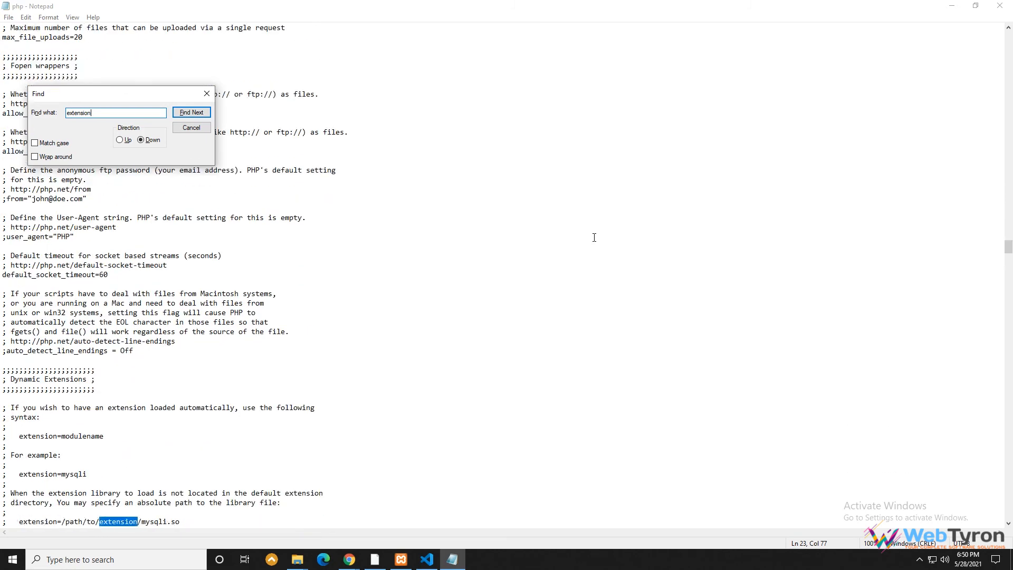
key("Return")
key("Return")
key("Return")
key("Return")
key("Return")
key("Return")
key("Return")
key("Return")
key("Return")
key("Return")
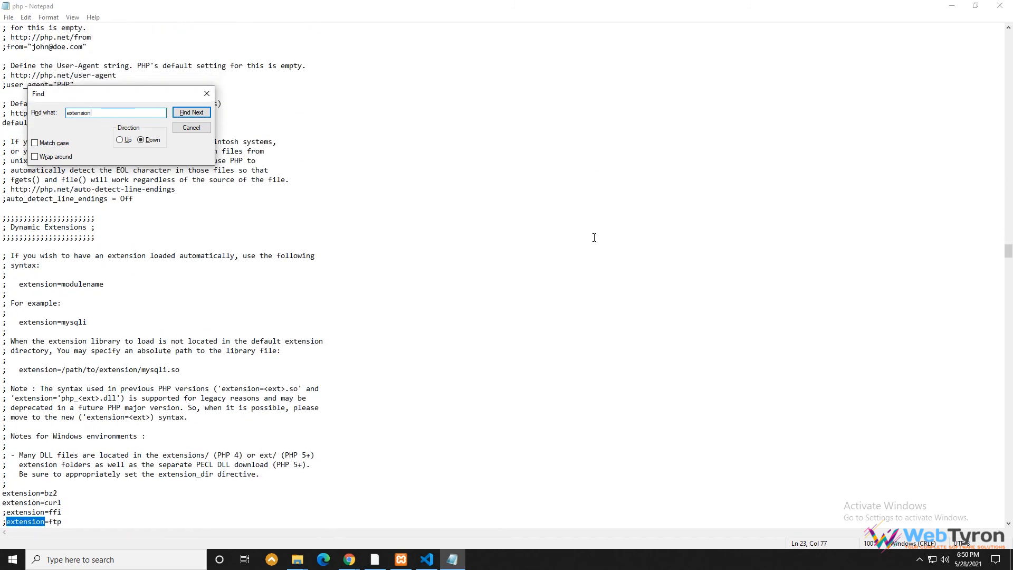
key("Return")
key("Return")
key("Return")
key("Return")
key("Return")
key("Return")
key("Return")
key("Return")
key("Return")
key("Return")
key("Return")
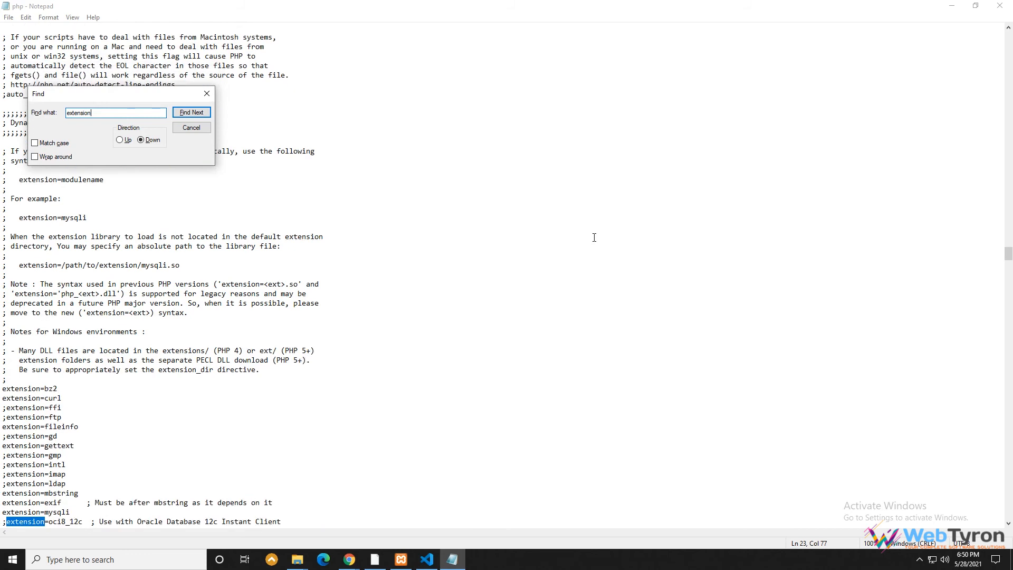
key("Return")
key("Return")
key("Return")
key("Return")
key("Return")
key("Return")
key("Return")
key("Return")
key("Return")
key("Return")
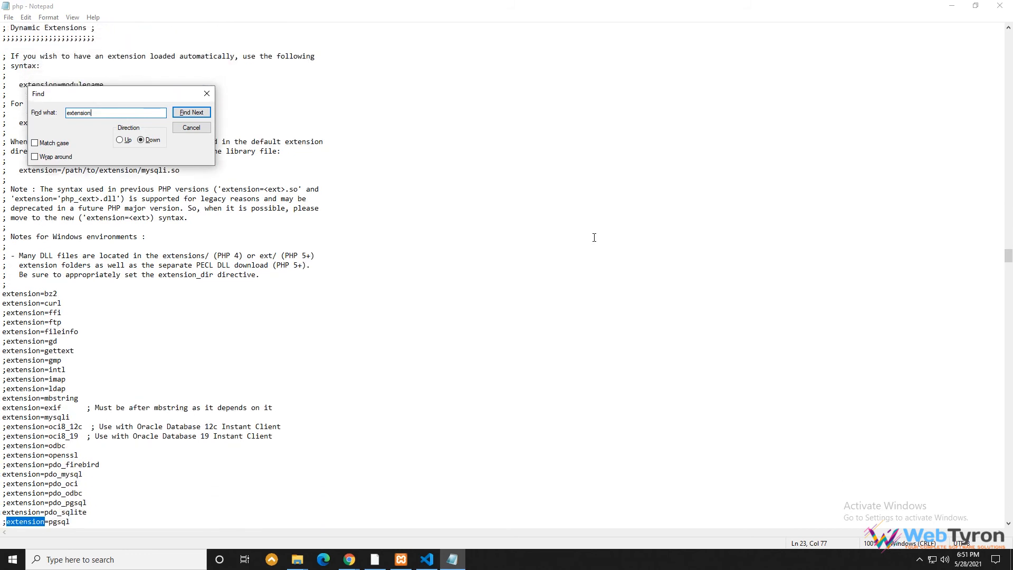
key("Return")
key("Return")
key("Return")
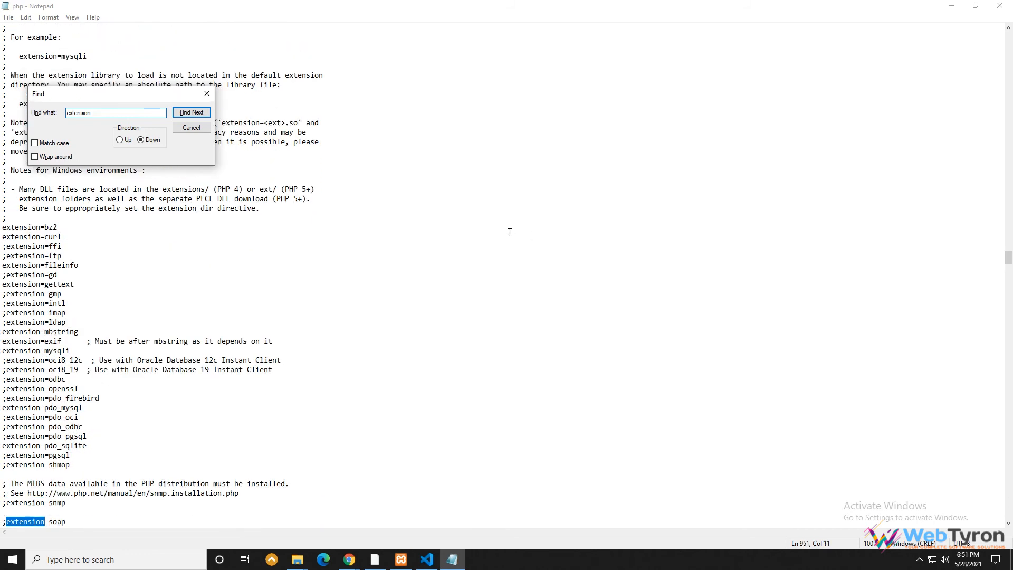
left_click(207, 94)
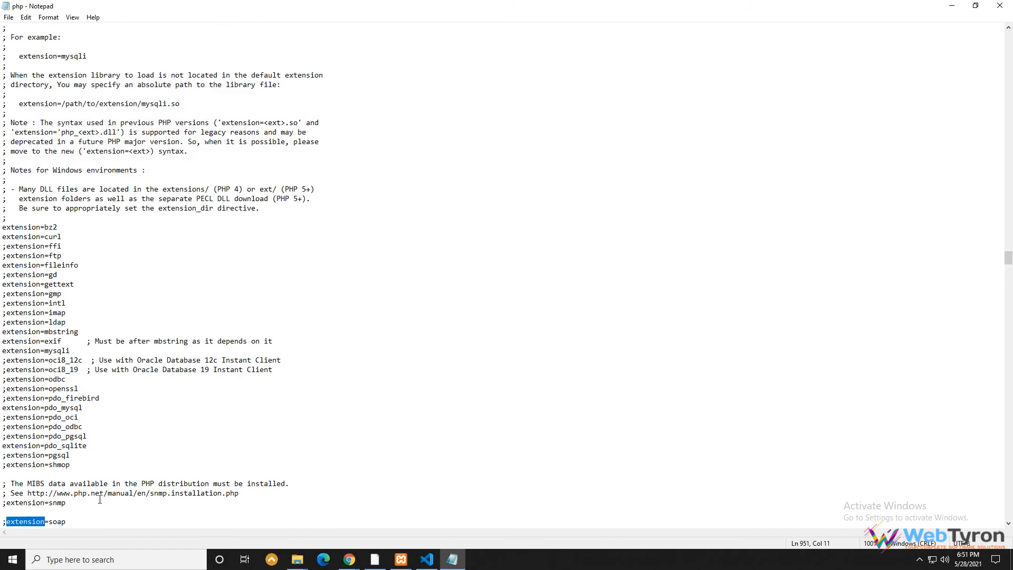
Duplicate the ;extension=shmop line directly below itself in the list of extensions
scroll(99, 500, "down", 2)
triple_click(103, 405)
key("ctrl+c")
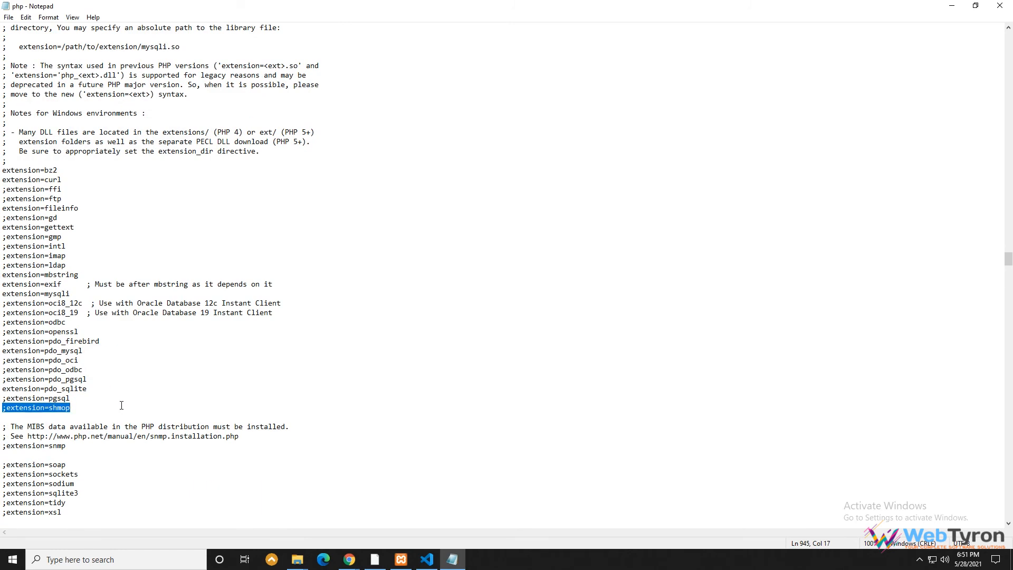
scroll(121, 405, "down", 2)
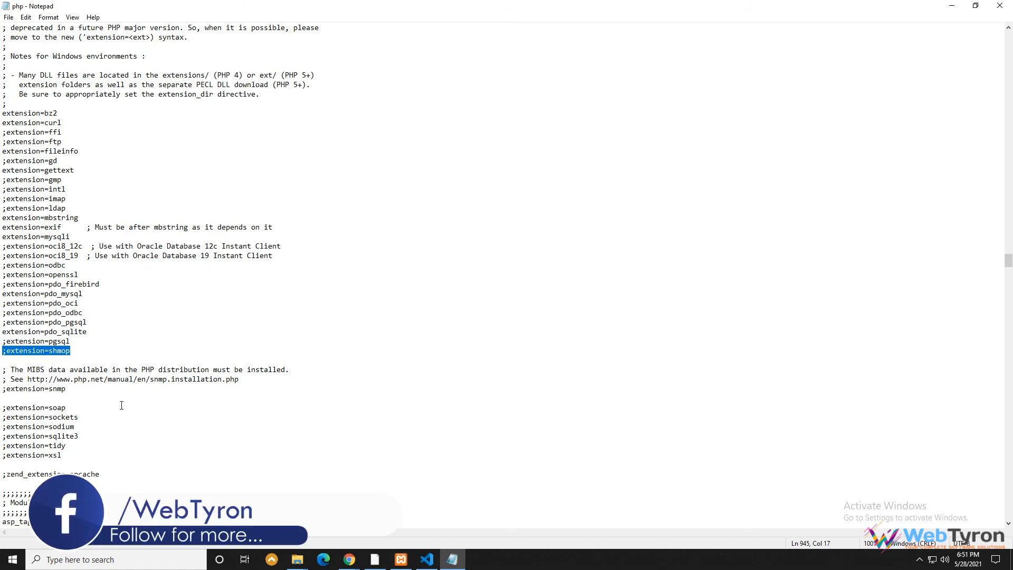
left_click(91, 351)
key("Return")
key("ctrl+v")
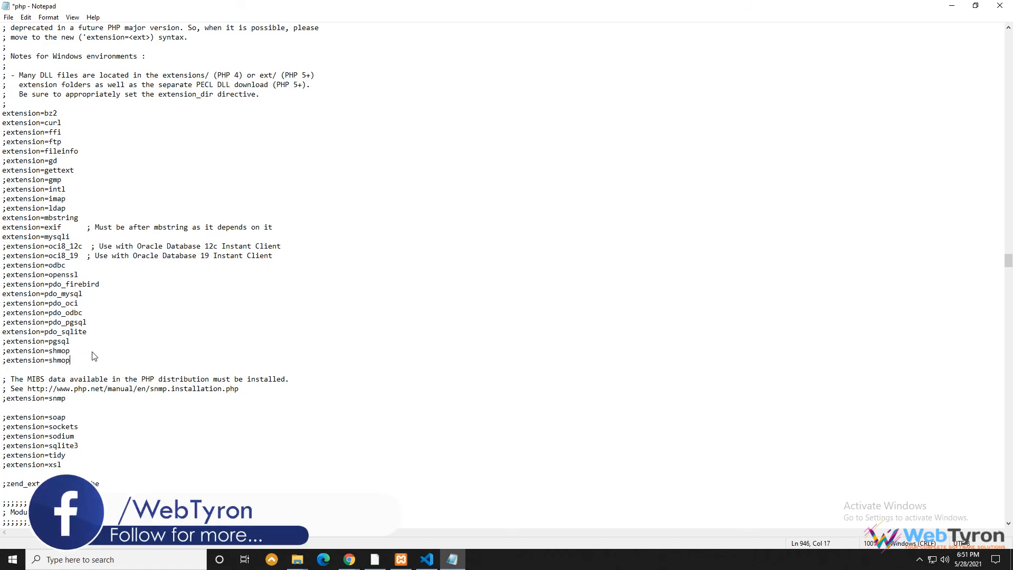
Uncomment the duplicated shmop line and change it to extension=mongodb
left_click(4, 361)
key("Delete")
key("shift+End")
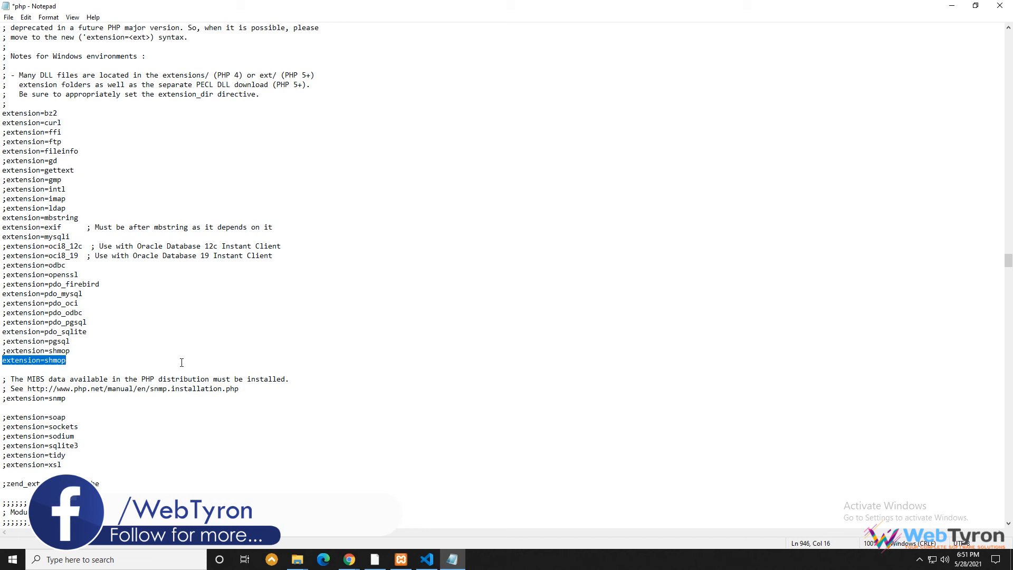
left_click(120, 361)
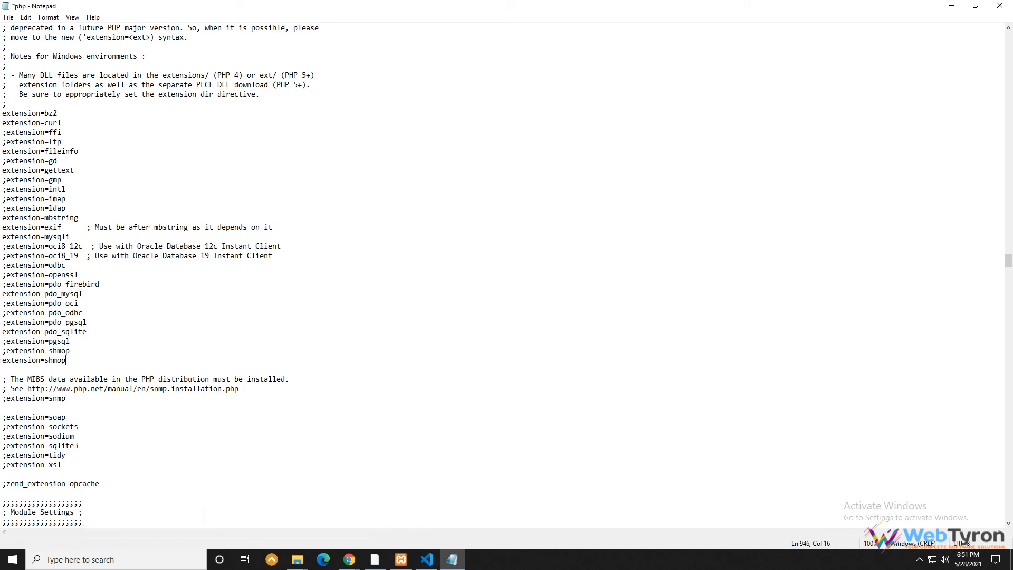
key("alt+Tab")
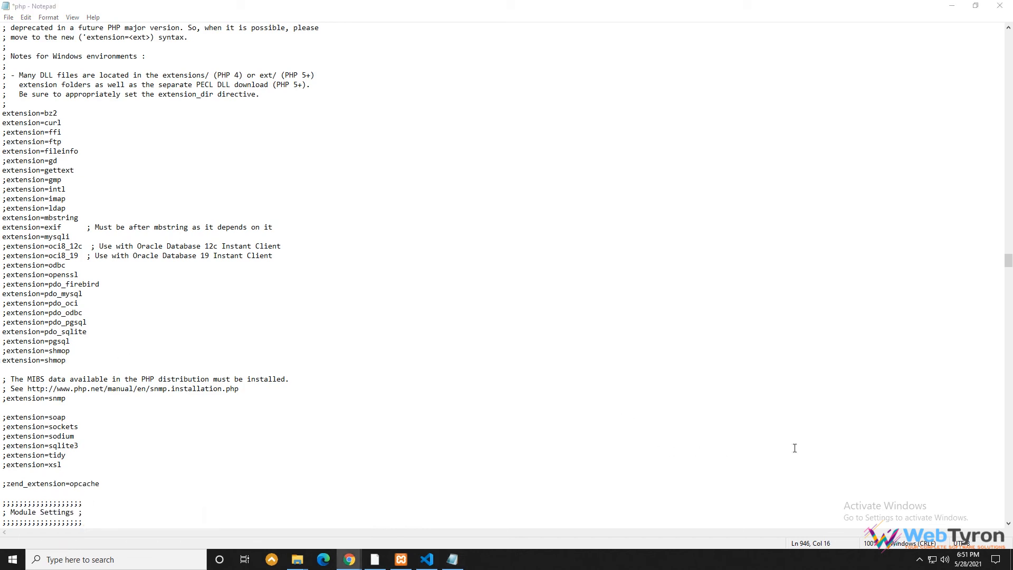
key("alt+Tab")
key("Left")
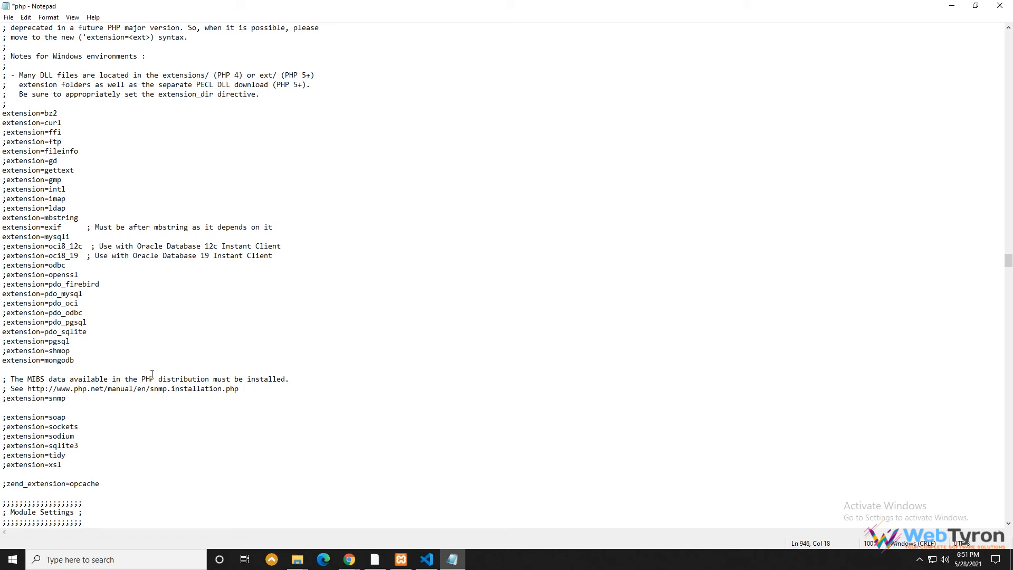
Save the php configuration file and close it
left_click(9, 17)
left_click(24, 65)
left_click(8, 17)
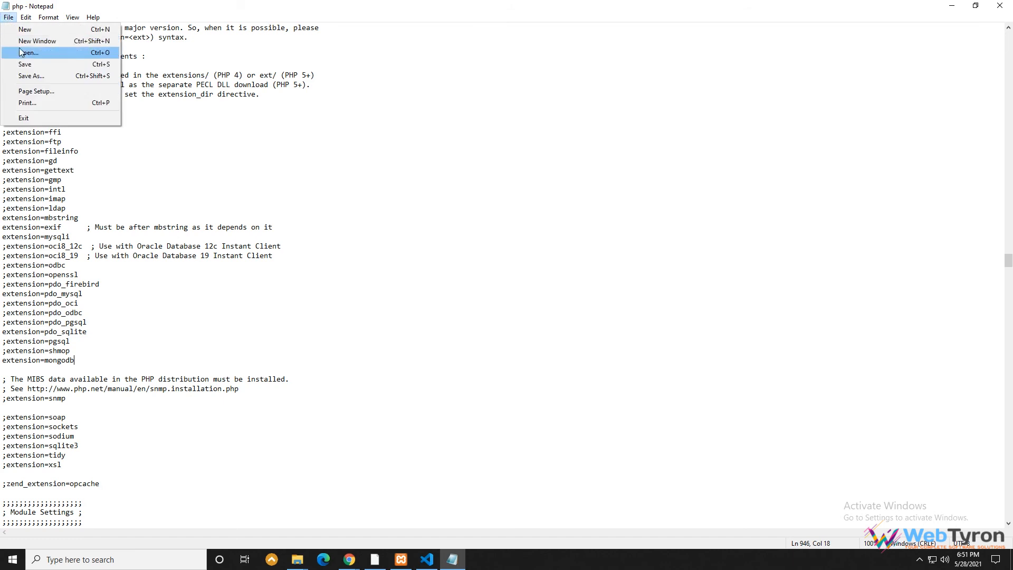
left_click(999, 6)
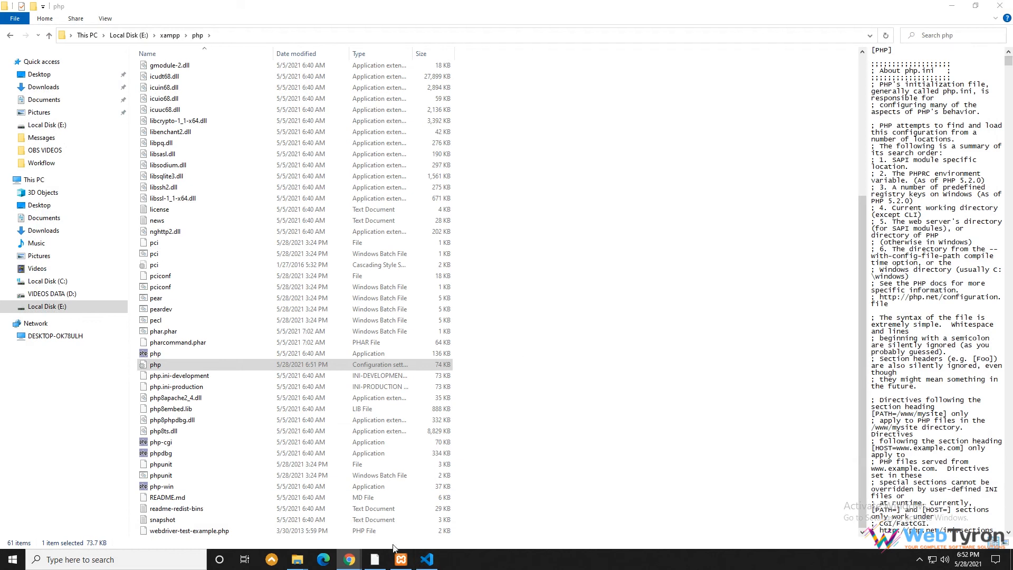
Switch to Firefox and open mongodb.com in a new tab
left_click(401, 560)
left_click(374, 559)
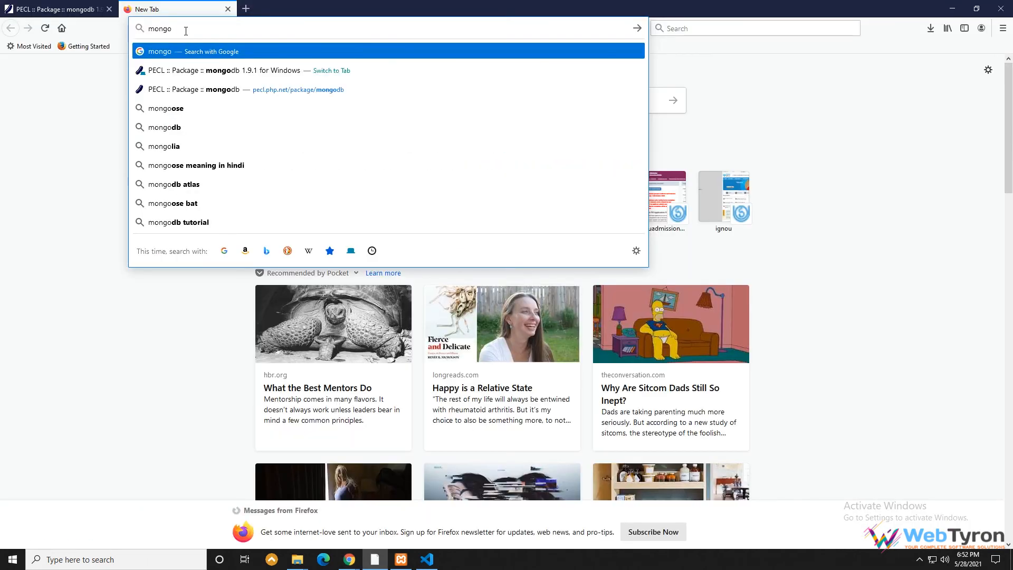
type("db.com")
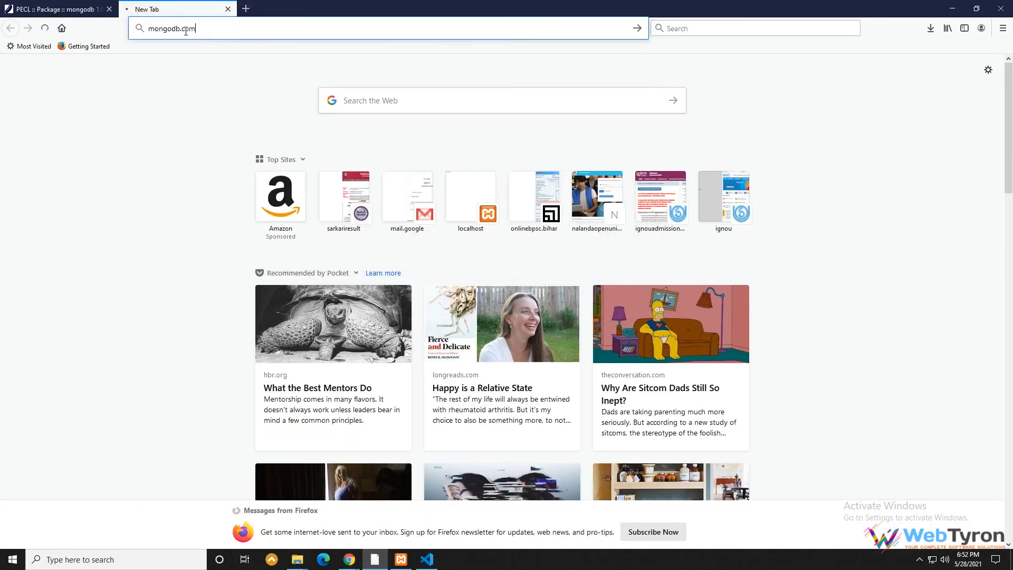
key("Return")
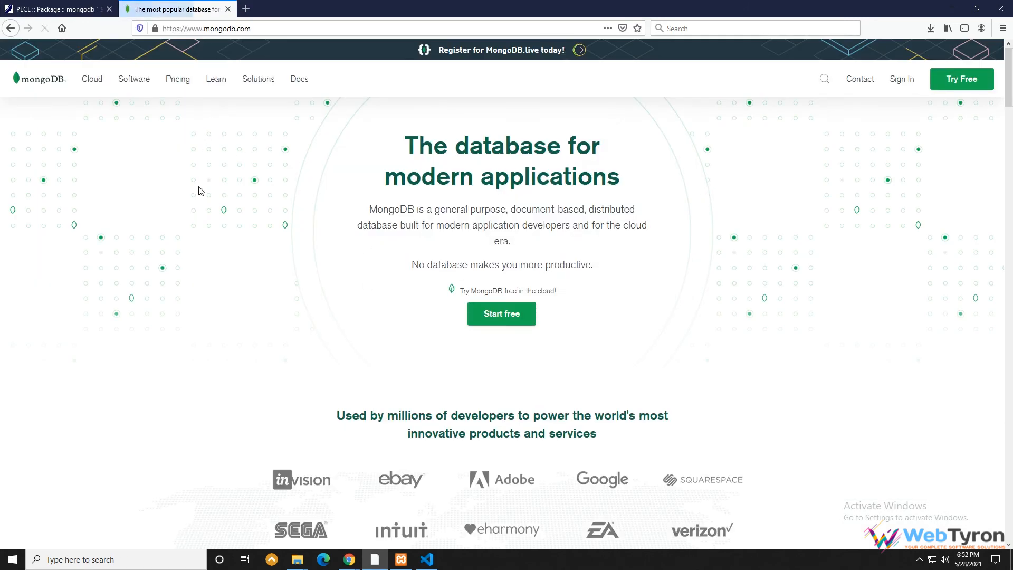
Download MongoDB Community Server 4.4.6 for Windows as a zip package, choosing to save the file
scroll(242, 209, "down", 5)
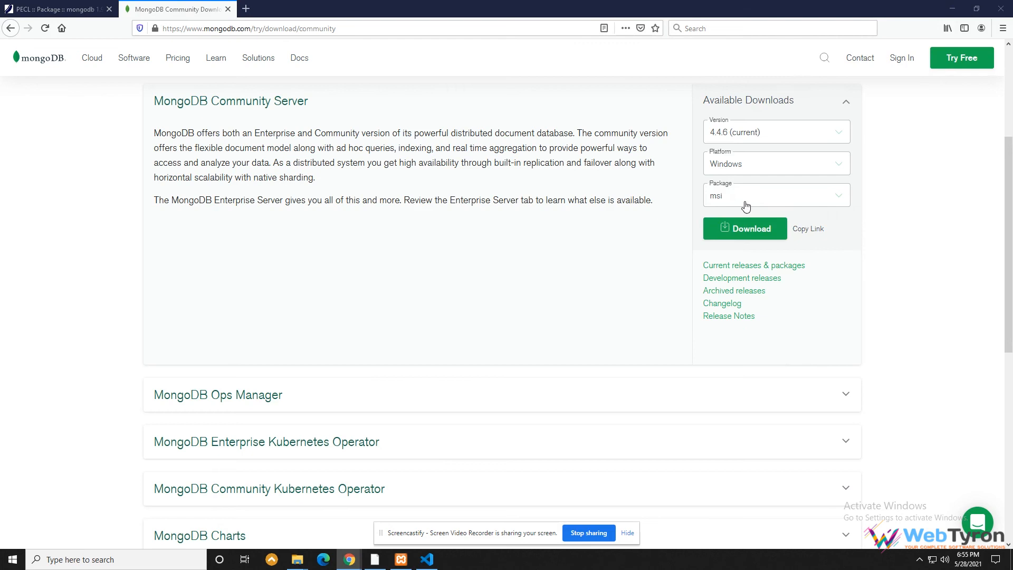
left_click(762, 195)
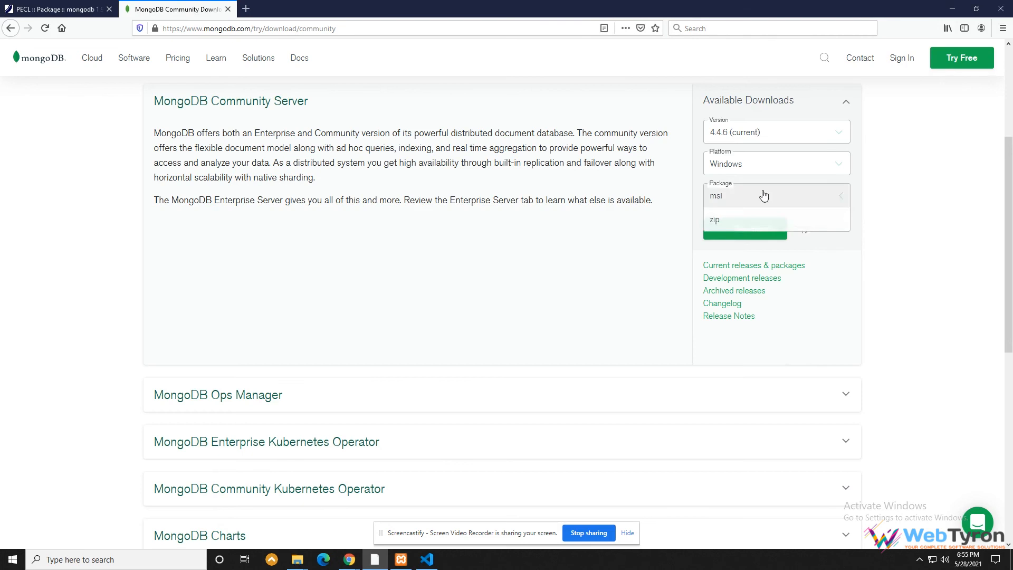
left_click(747, 229)
left_click(750, 229)
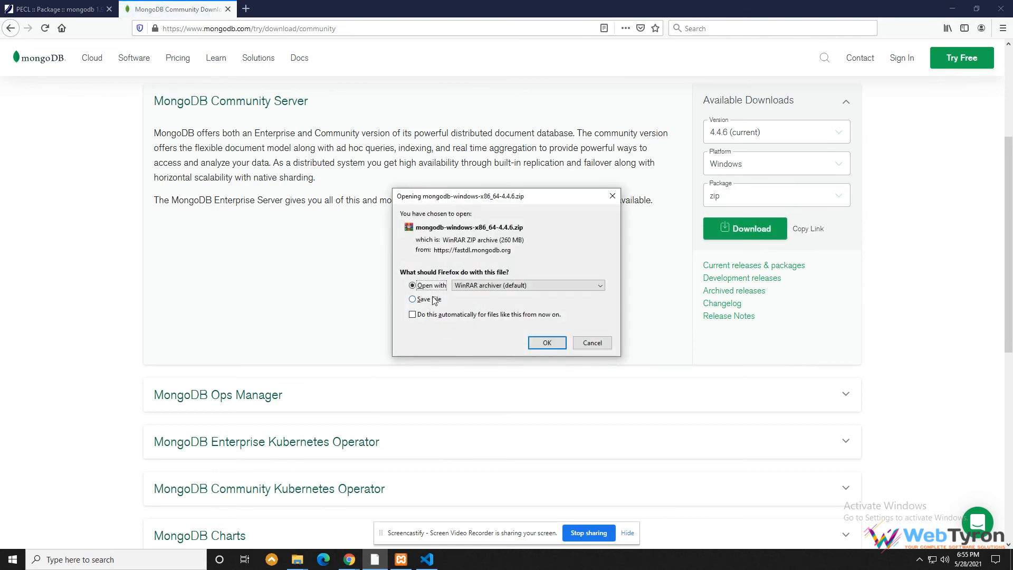
left_click(440, 302)
left_click(547, 342)
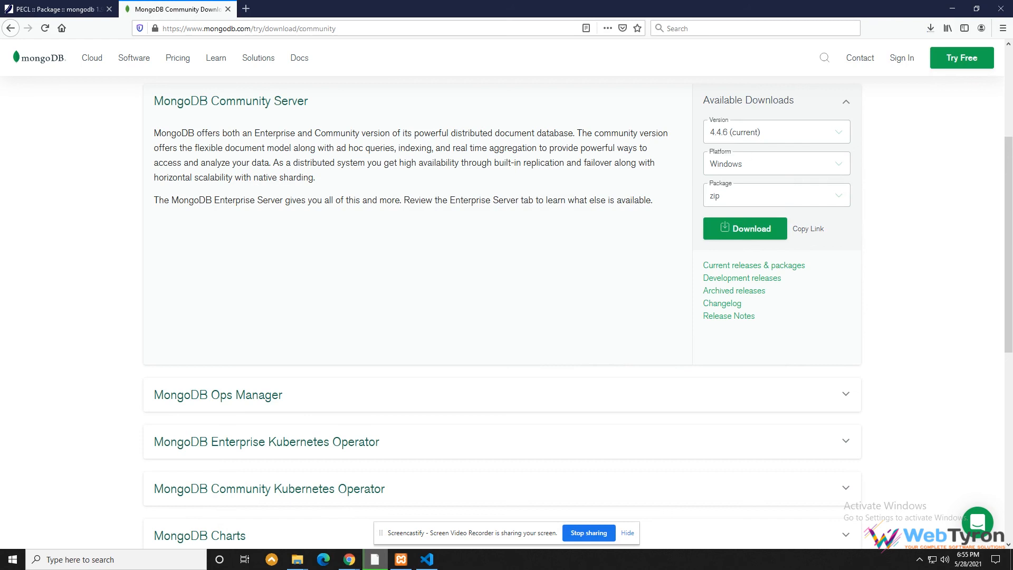
left_click(931, 28)
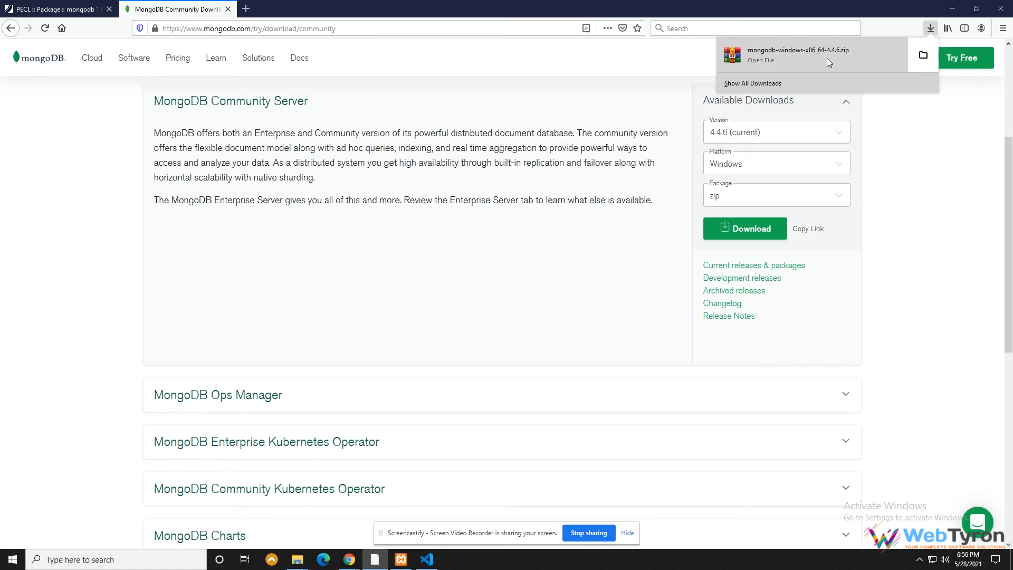
left_click(893, 59)
left_click(662, 69)
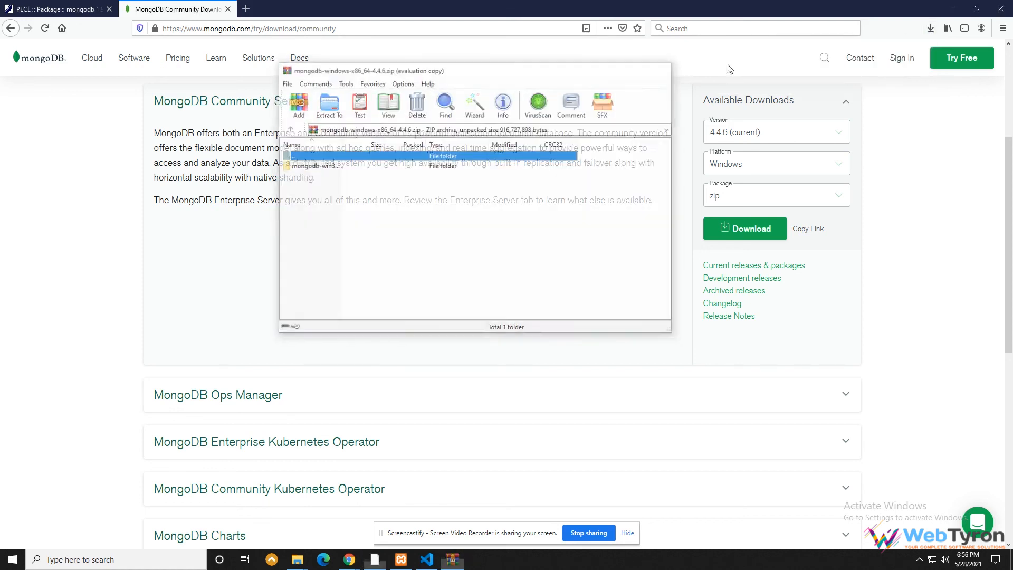
Extract the mongodb-windows-x86_64-4.4.6 archive in Downloads into its own folder and open the mongodb-win32-x86_64-windows-4.4.6 folder inside it
left_click(930, 28)
left_click(918, 58)
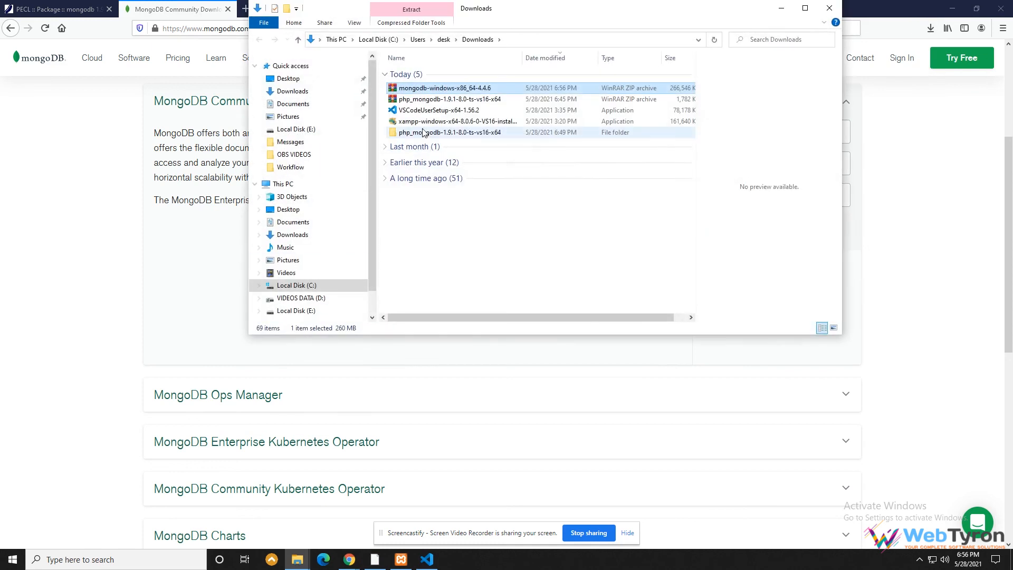
right_click(416, 87)
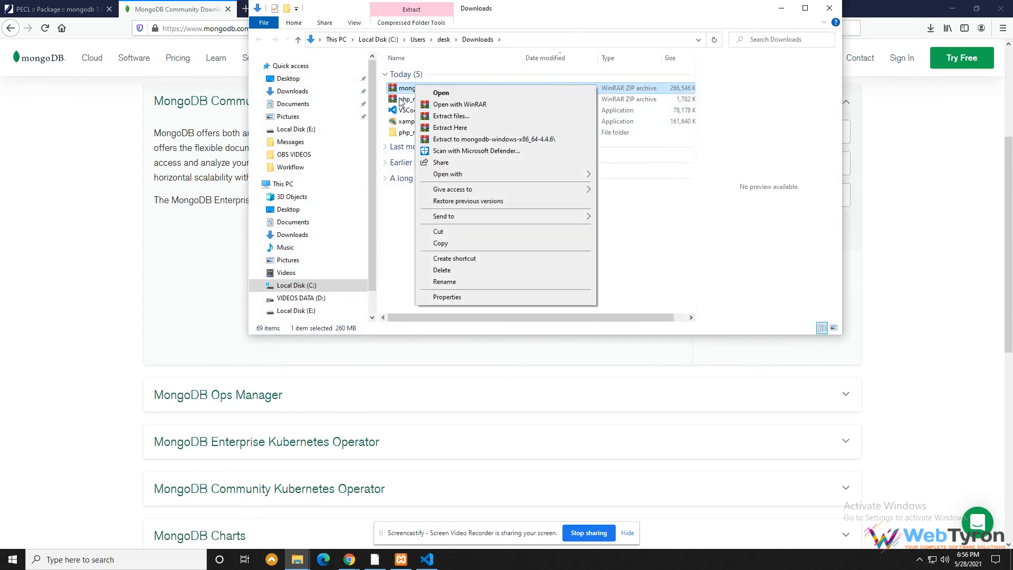
left_click(454, 139)
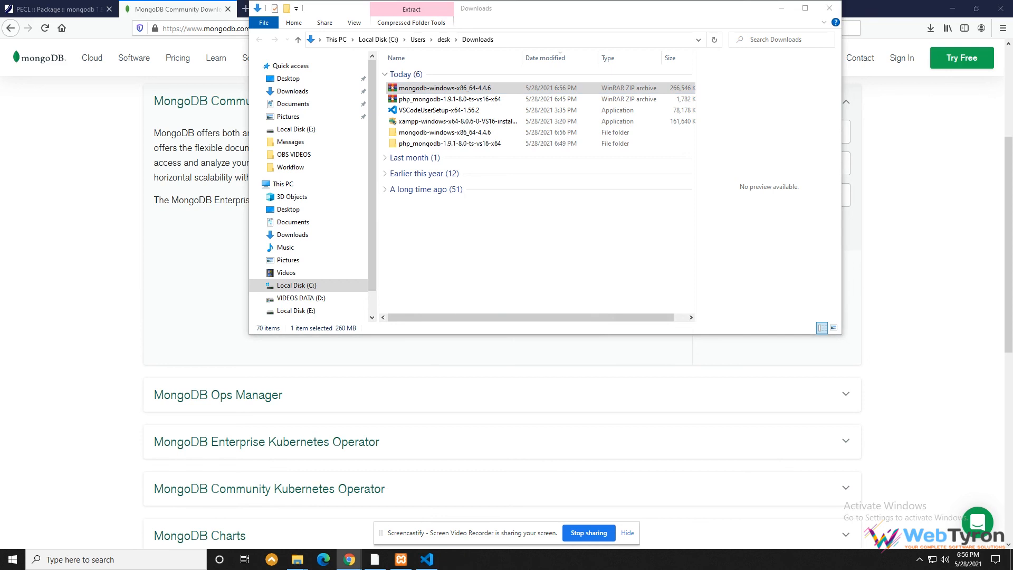
double_click(412, 133)
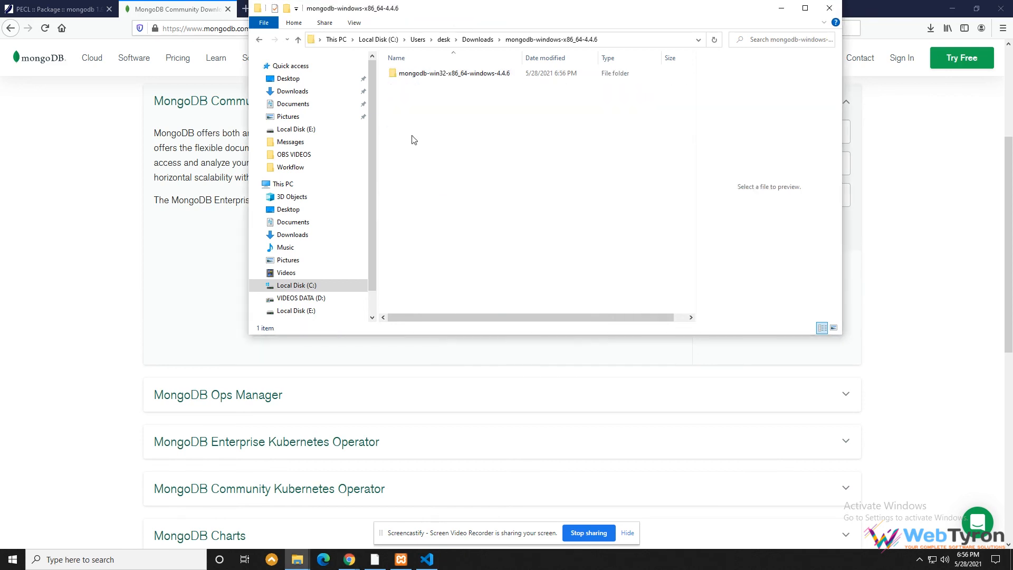
double_click(429, 75)
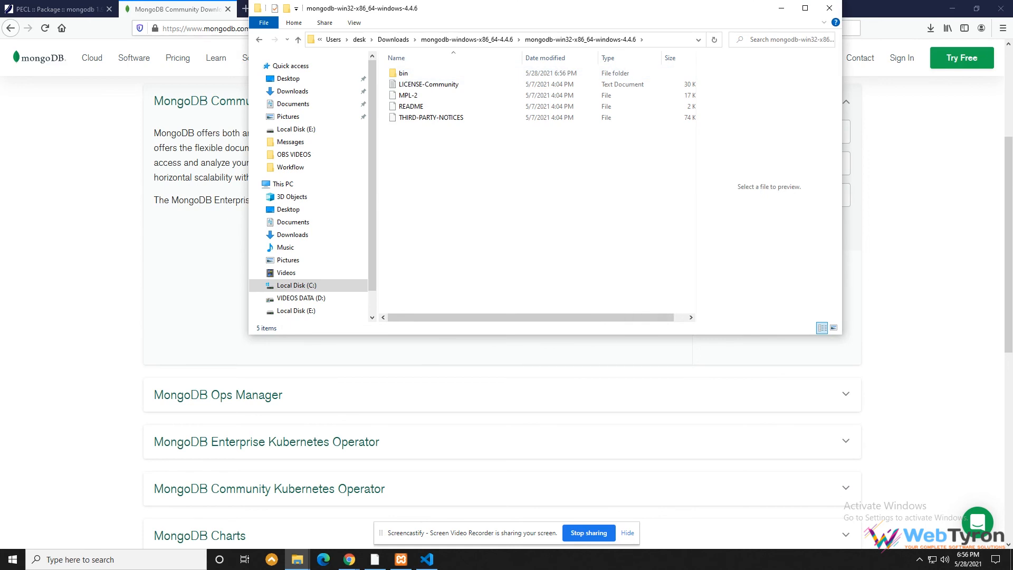
Rename the bin folder as MongoDB and copy it
left_click(407, 77)
left_click(405, 75)
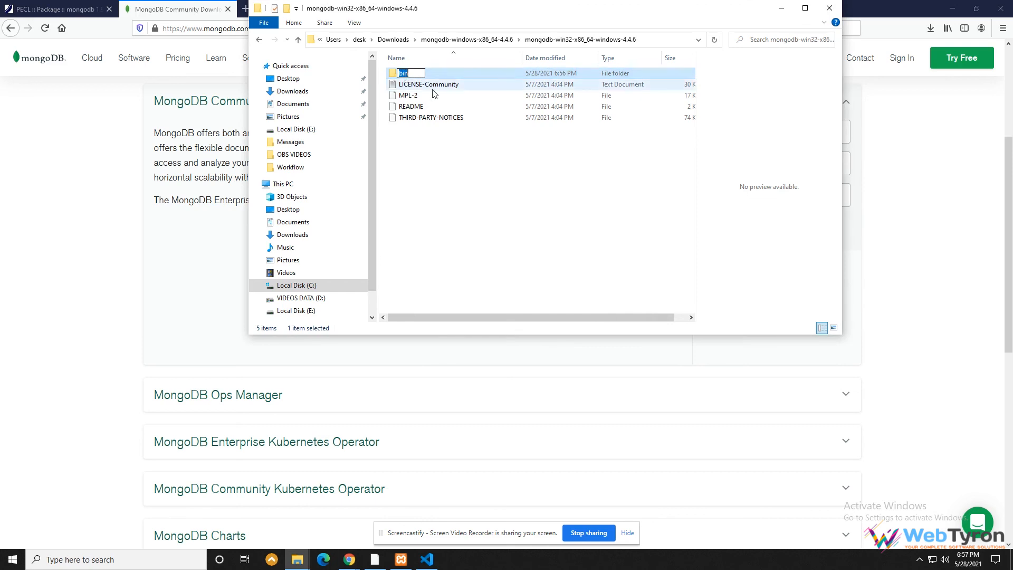
type("MongoB")
key("BackSpace")
type("DB")
key("Return")
left_click(486, 266)
right_click(424, 74)
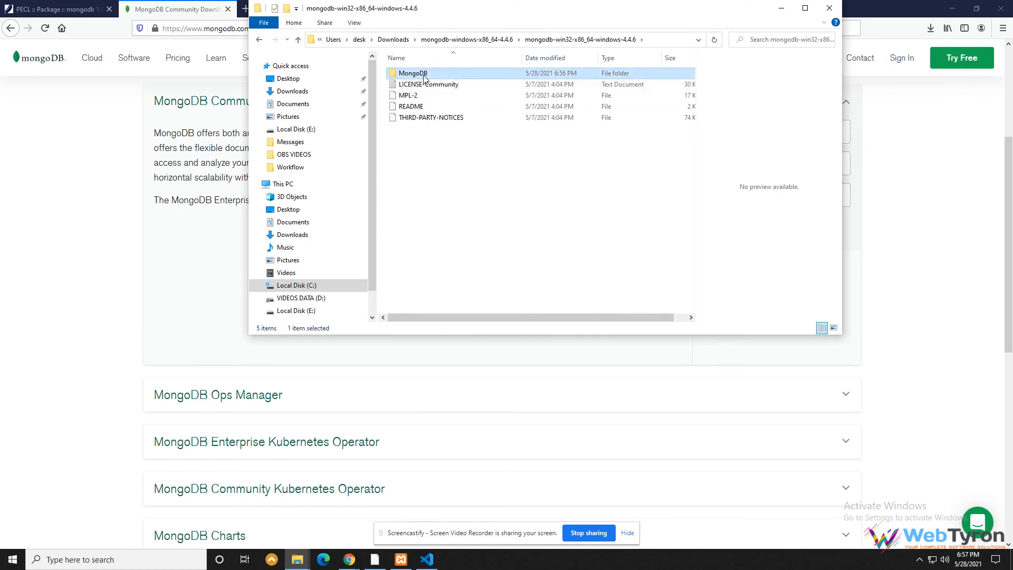
left_click(447, 304)
Leave the extracted MongoDB package and open the folder E:\xampp
left_click(388, 41)
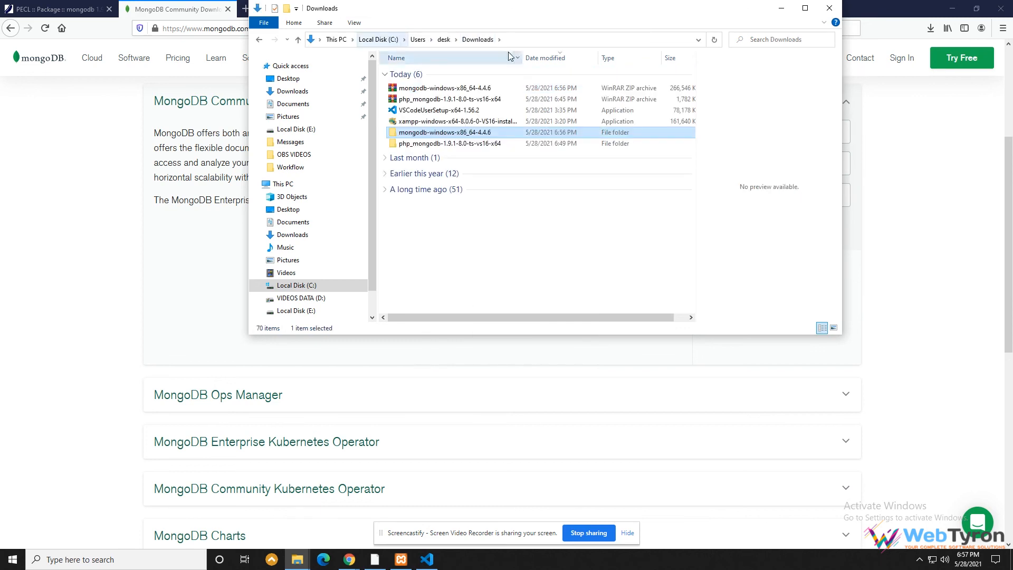
left_click(519, 38)
left_click(519, 38)
key("ctrl+shift+Left")
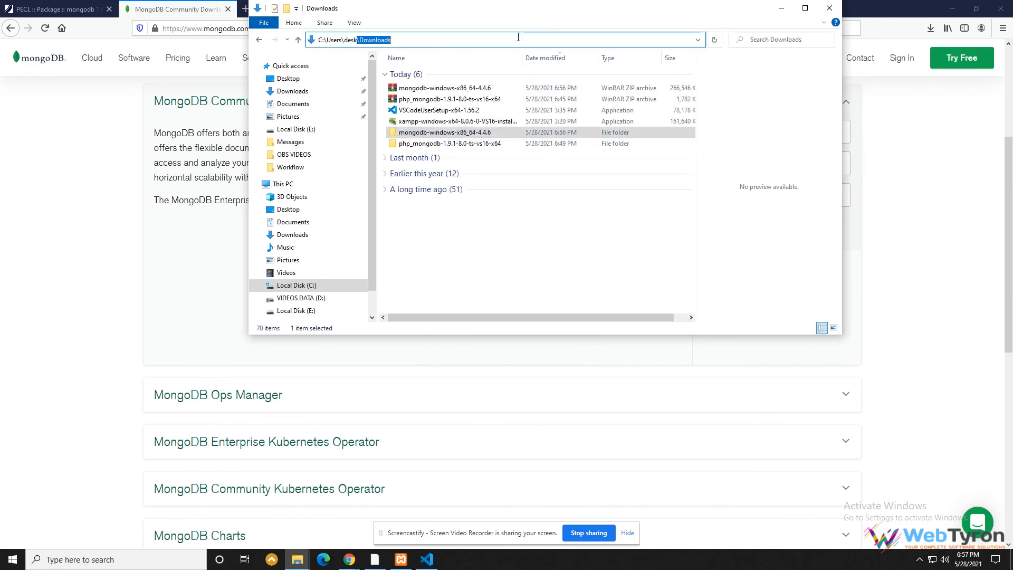
key("BackSpace")
key("BackSpace")
key("BackSpace")
key("BackSpace")
key("BackSpace")
key("BackSpace")
key("BackSpace")
key("BackSpace")
key("BackSpace")
key("BackSpace")
key("BackSpace")
key("BackSpace")
key("BackSpace")
key("BackSpace")
key("BackSpace")
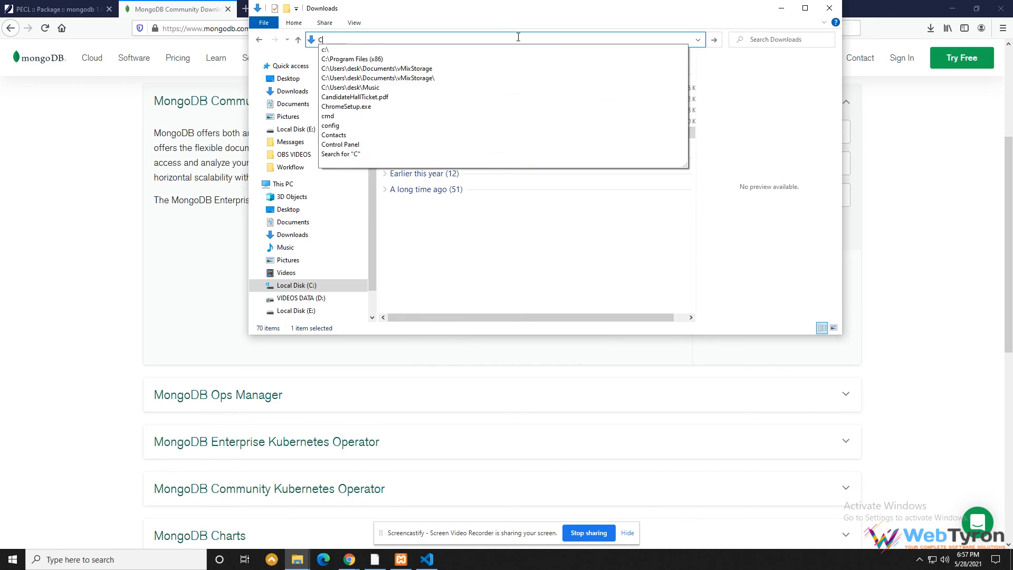
type("E:\\xampp")
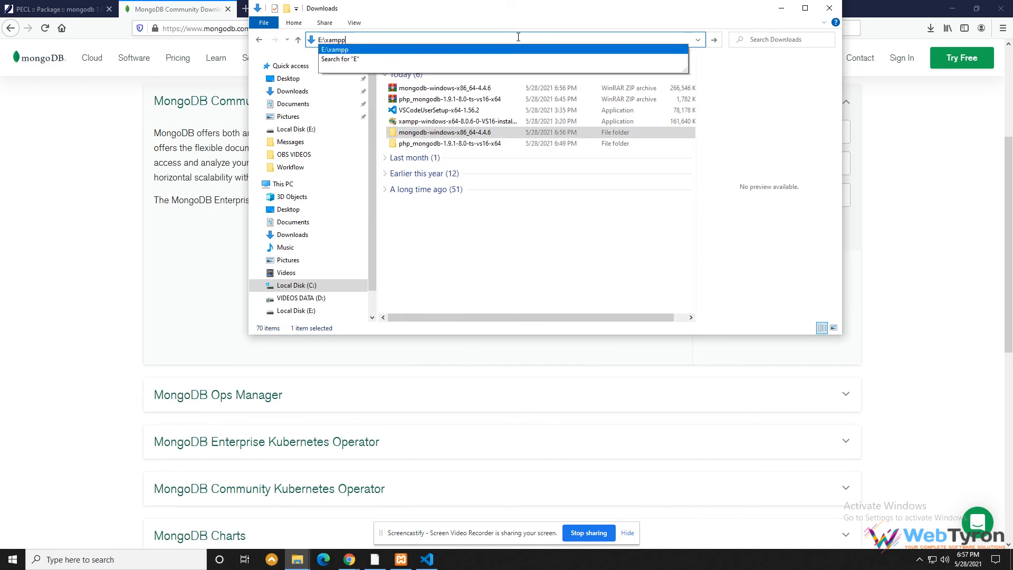
key("Return")
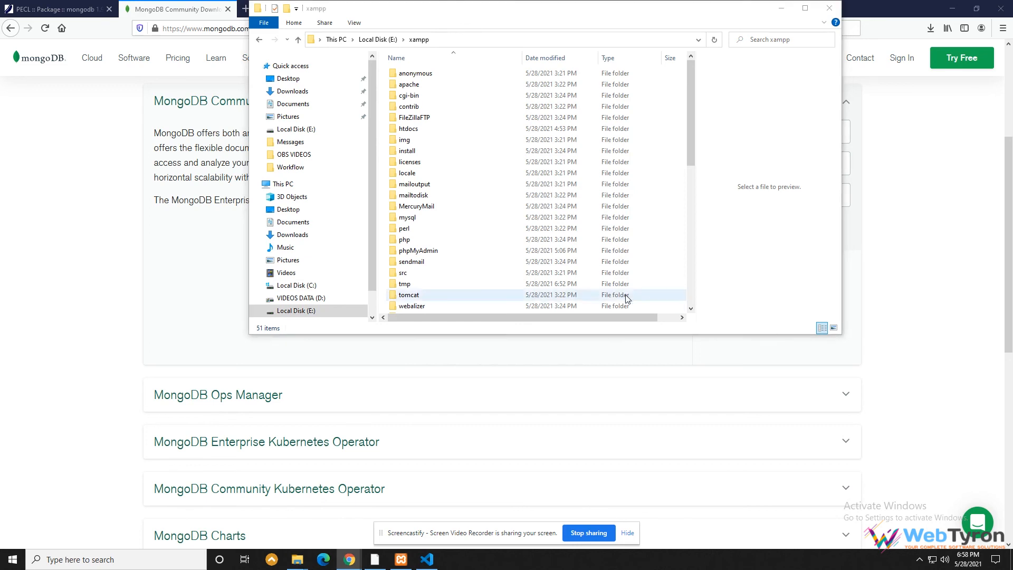
Paste the copied MongoDB folder into the xampp folder
scroll(629, 295, "down", 5)
scroll(635, 275, "up", 5)
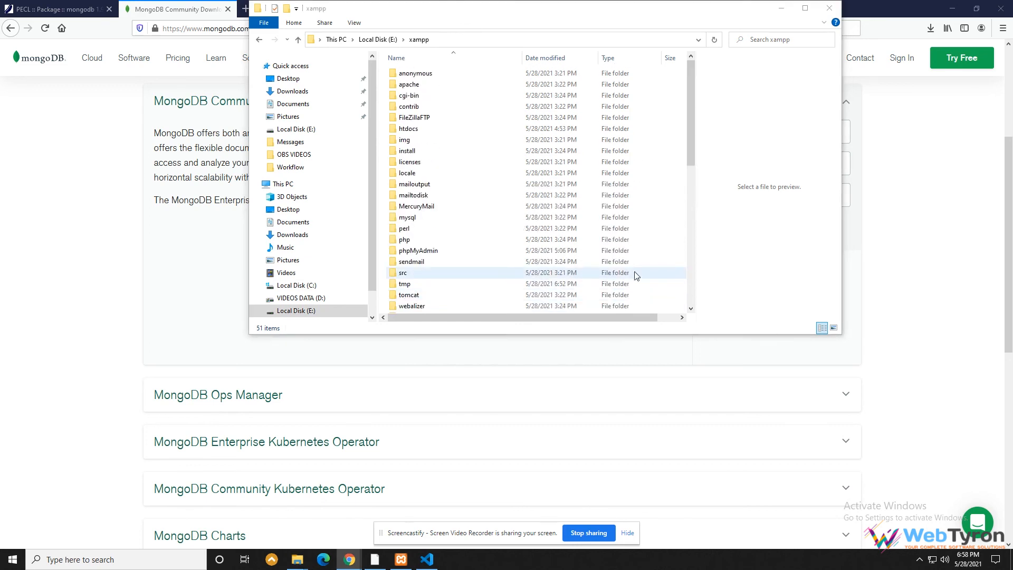
right_click(382, 309)
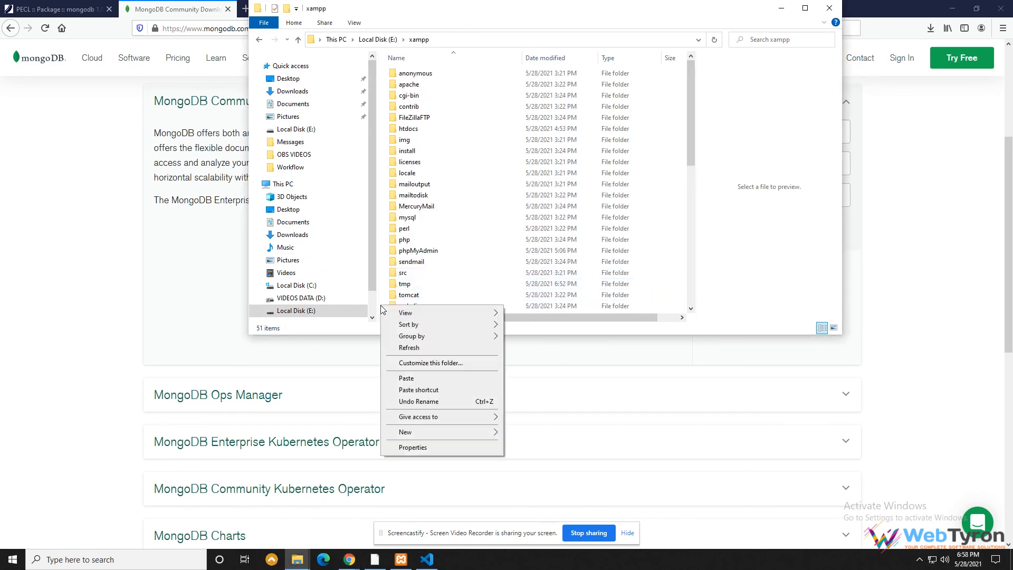
left_click(406, 378)
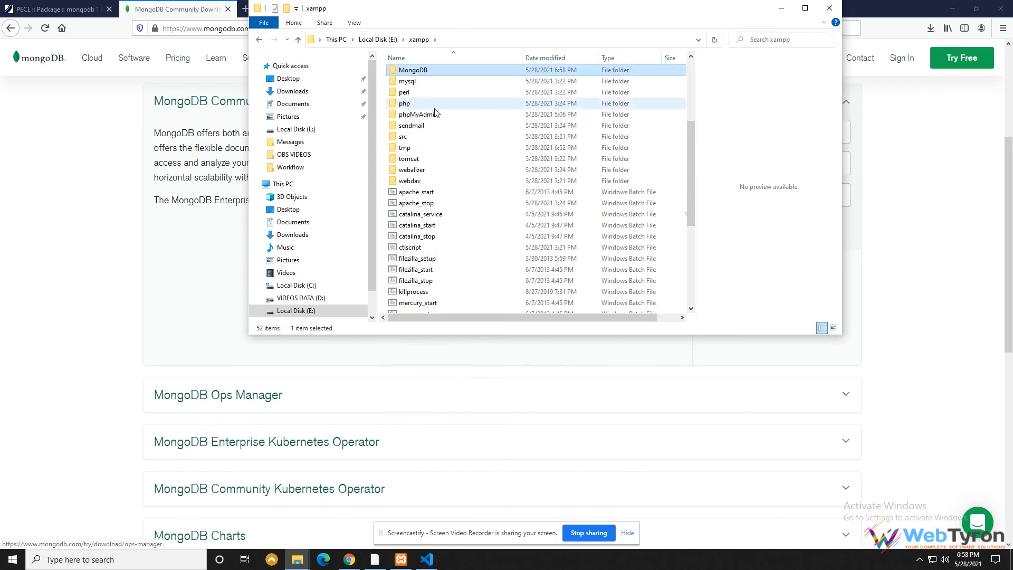
scroll(424, 136, "up", 1)
scroll(423, 136, "up", 1)
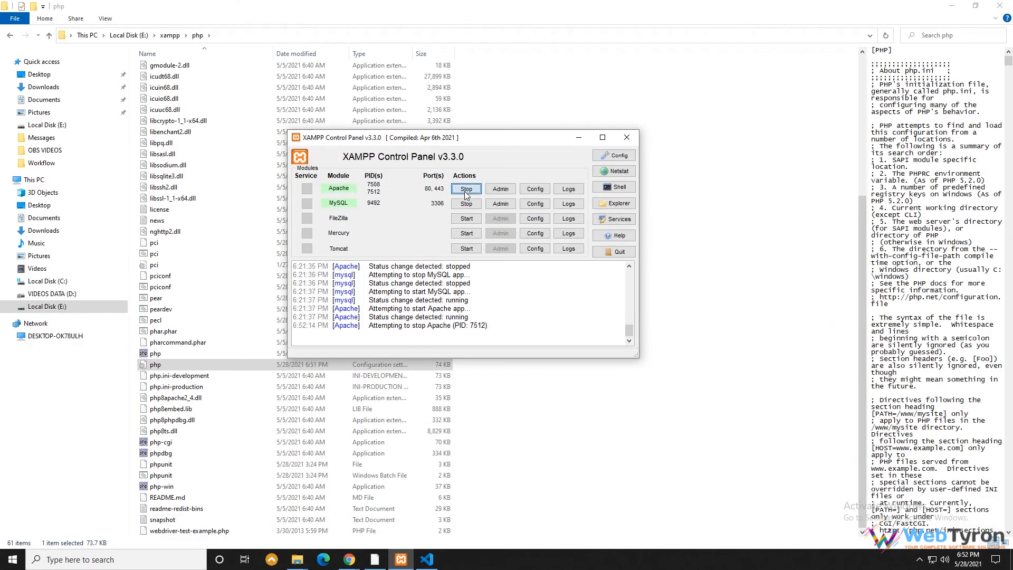
In the XAMPP Control Panel, restart the MySQL module and start the Apache module again
left_click(467, 203)
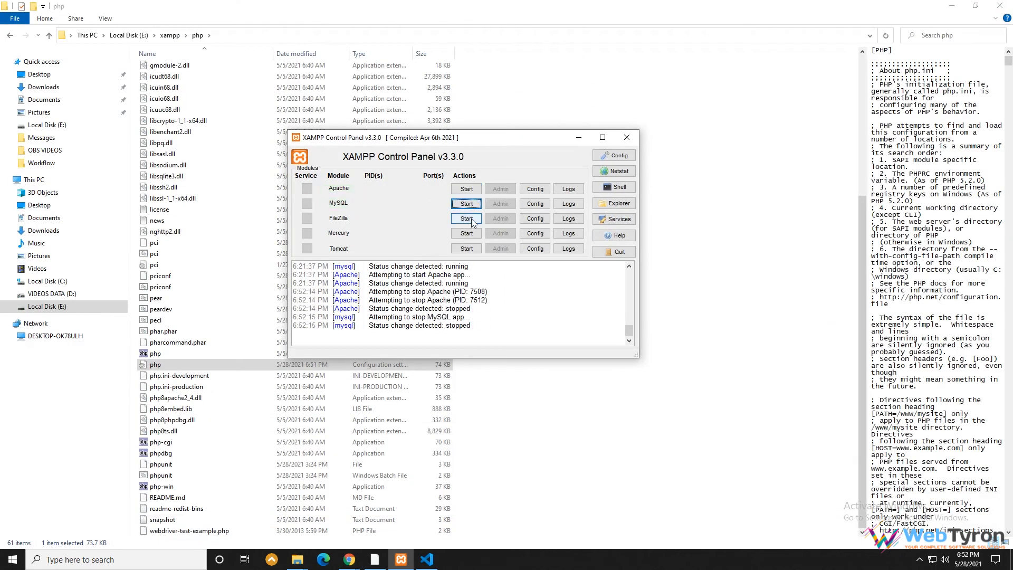
left_click(469, 204)
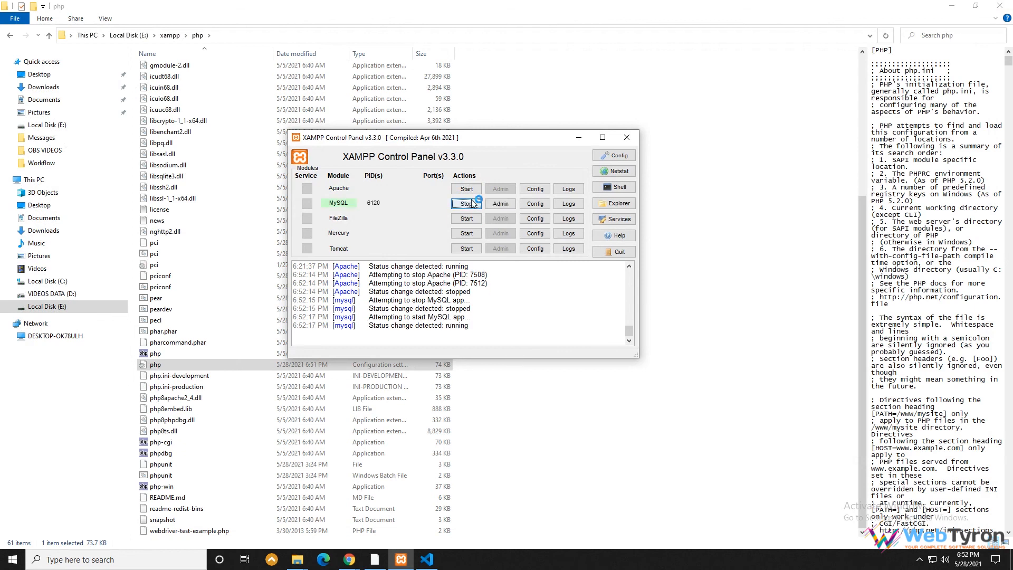
left_click(469, 189)
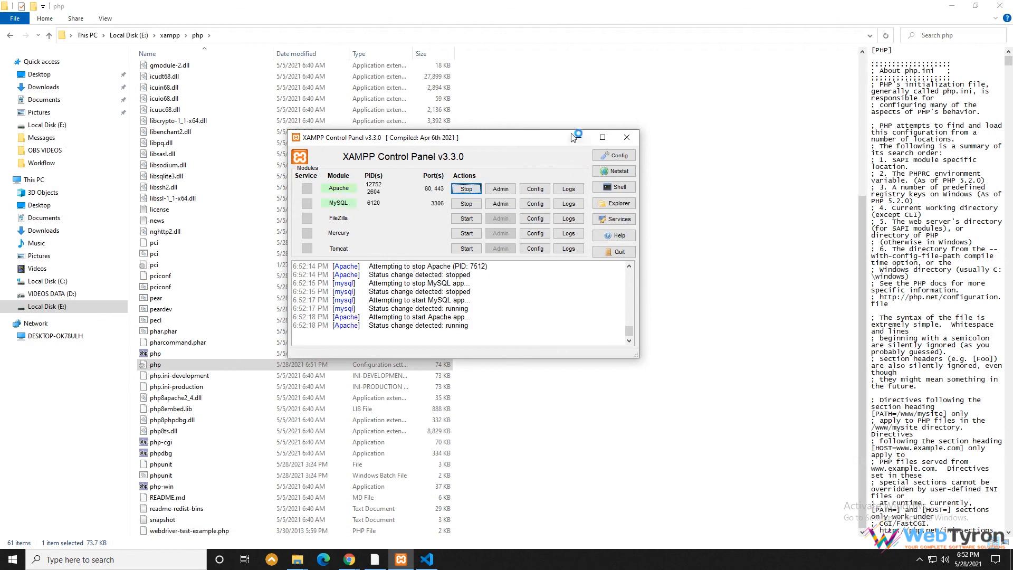